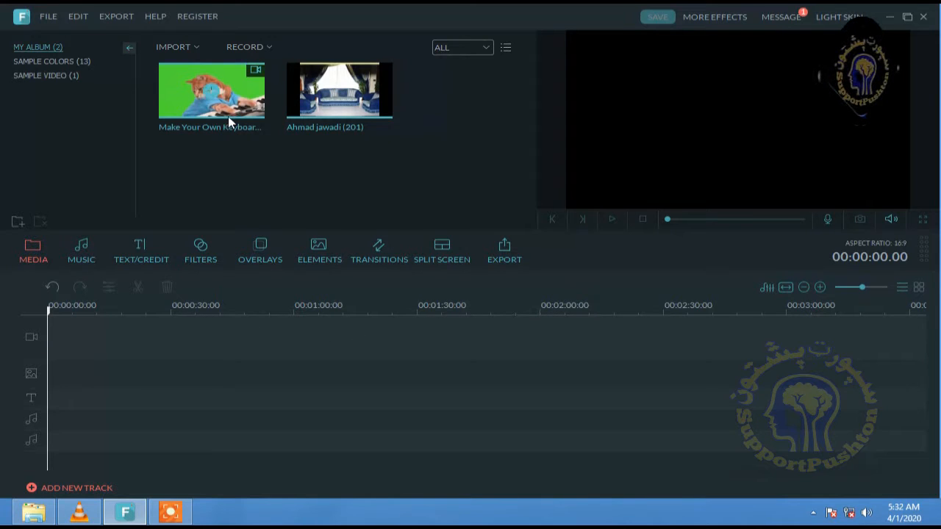
Place the Make Your Own Keyboard Cat clip on the video track and again on the picture-in-picture track, both starting at zero
{"action": "left_click_drag", "start_coordinate": [118, 361], "coordinate": [103, 344]}
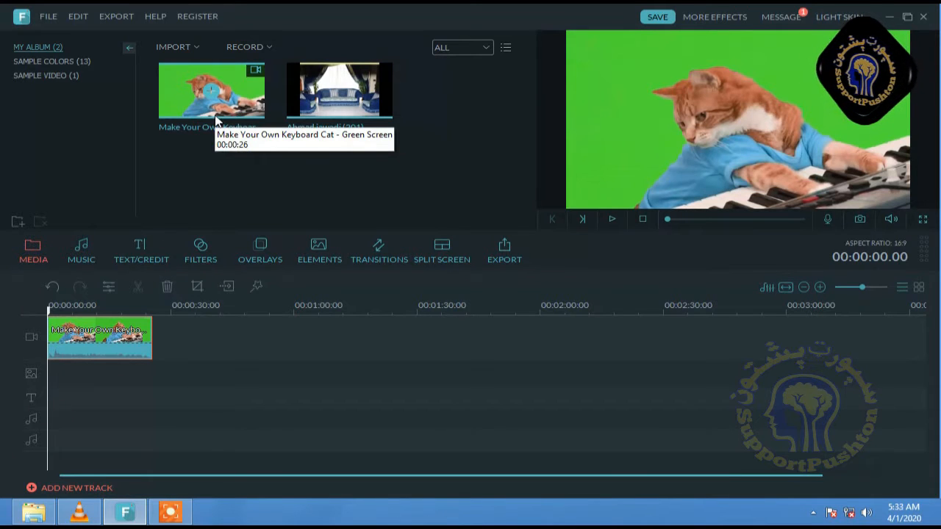
{"action": "left_click_drag", "start_coordinate": [215, 119], "coordinate": [72, 375]}
Apply the lower-left movement motion to the picture-in-picture clip and preview its playback briefly
{"action": "right_click", "coordinate": [74, 373]}
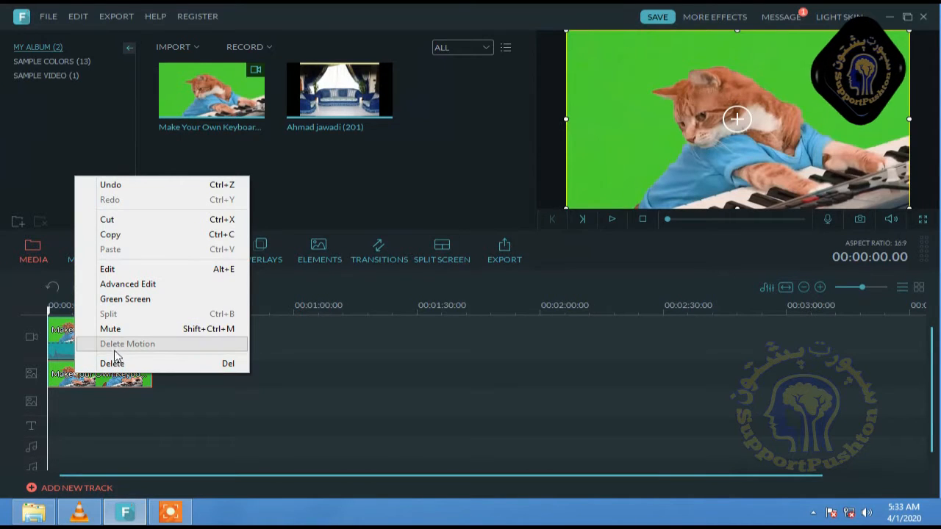
{"action": "double_click", "coordinate": [111, 382]}
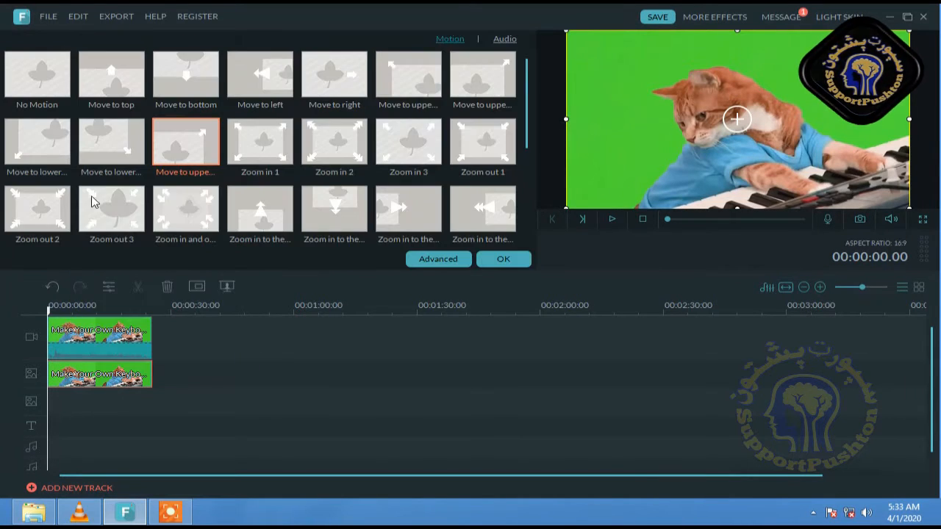
{"action": "left_click", "coordinate": [54, 160]}
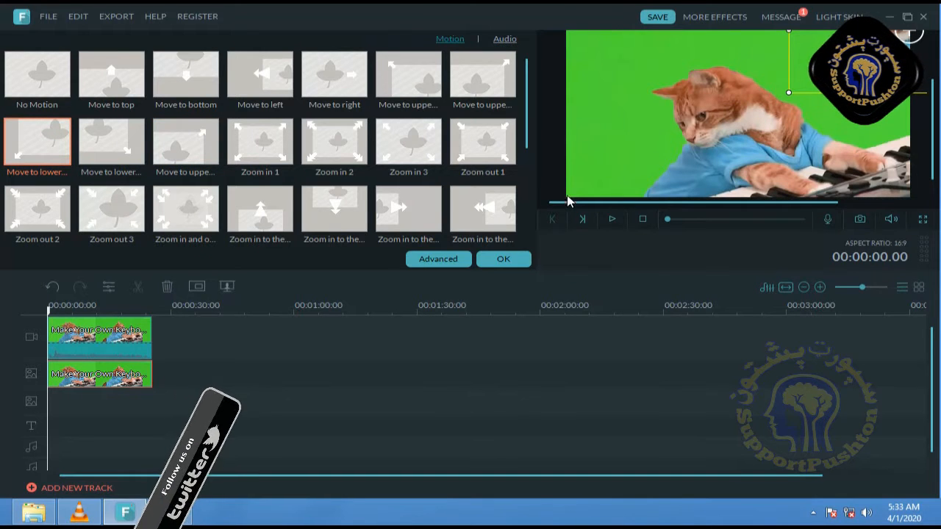
{"action": "left_click", "coordinate": [609, 216]}
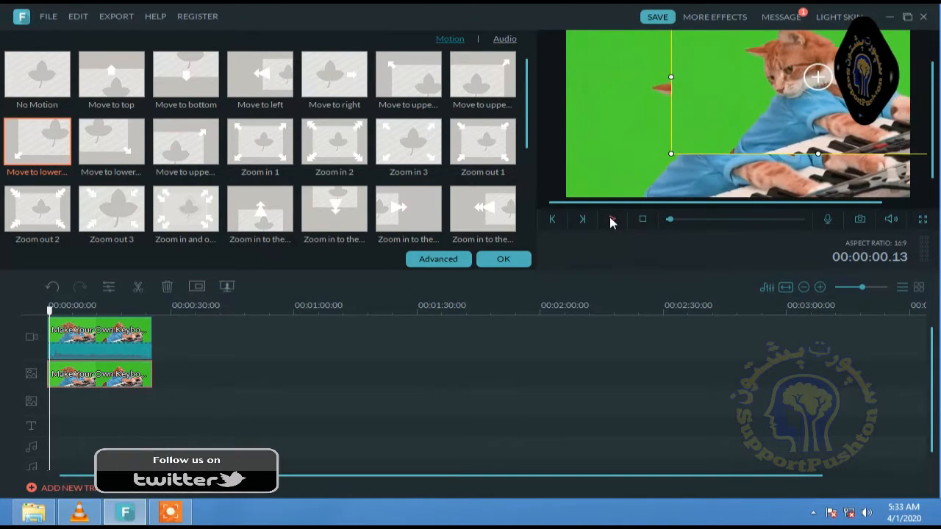
{"action": "left_click", "coordinate": [609, 217]}
Delete the motion from the picture-in-picture clip
{"action": "right_click", "coordinate": [131, 371]}
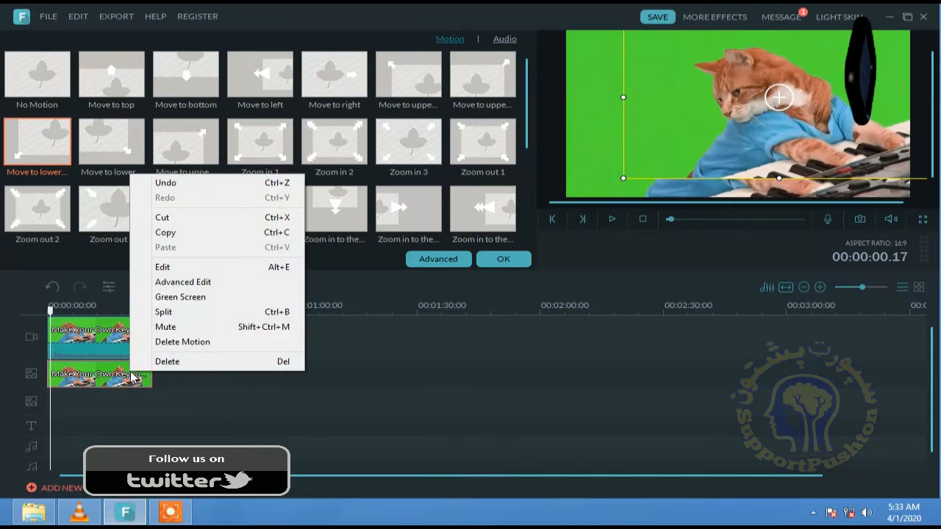
{"action": "left_click", "coordinate": [182, 341]}
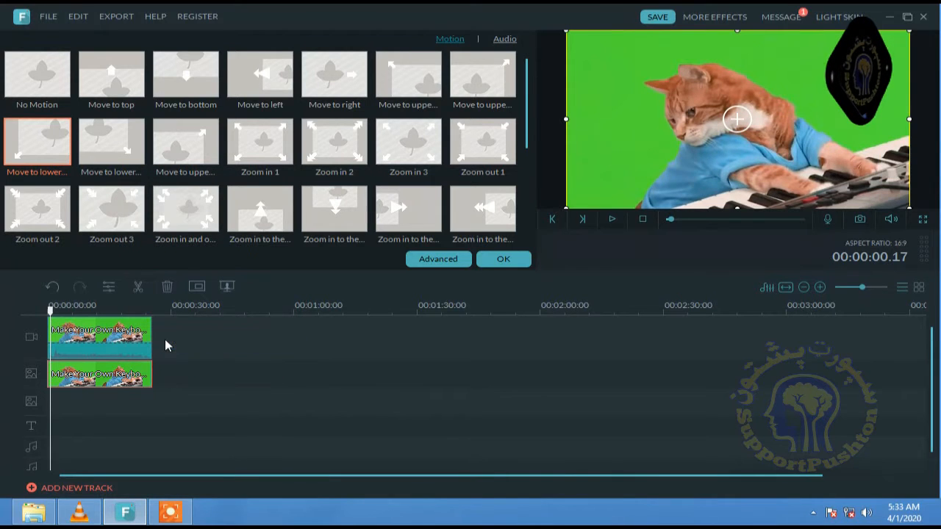
Try splitting the picture-in-picture clip at the playhead and undo the split
{"action": "right_click", "coordinate": [120, 372]}
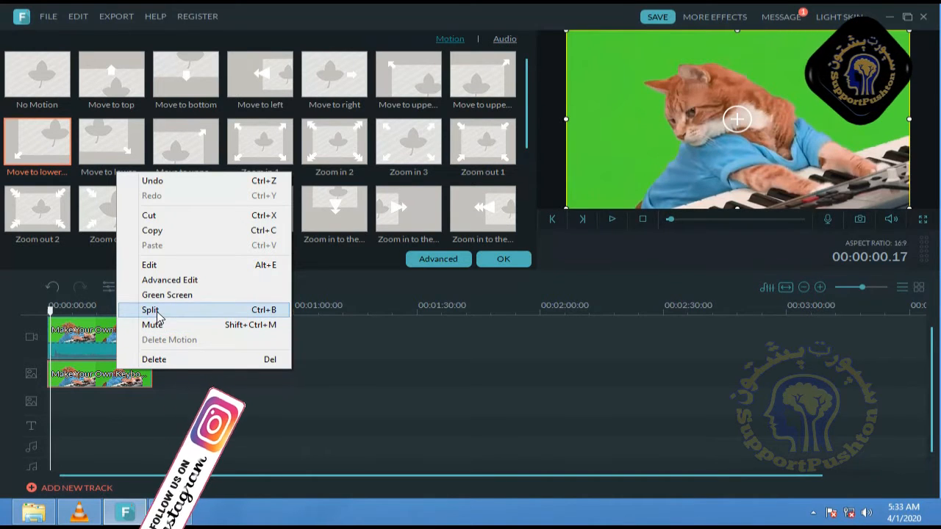
{"action": "left_click", "coordinate": [83, 312]}
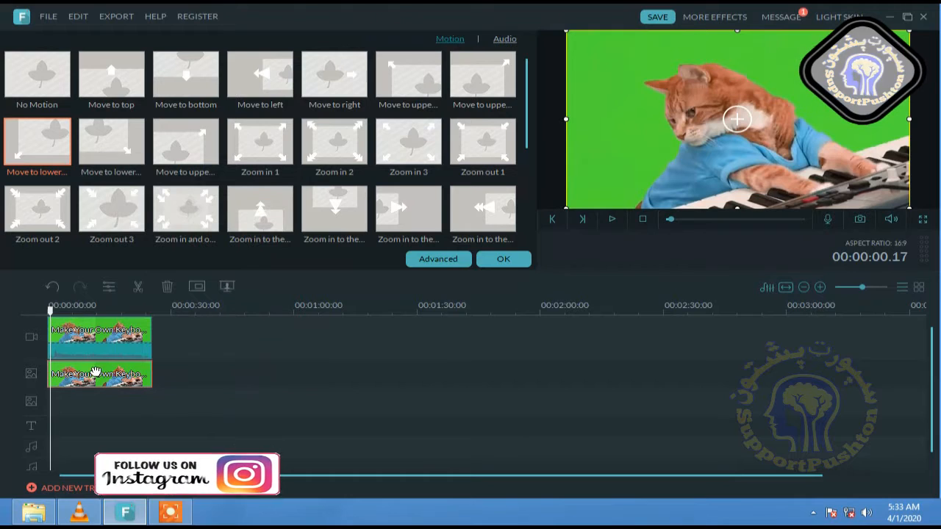
{"action": "left_click", "coordinate": [140, 290]}
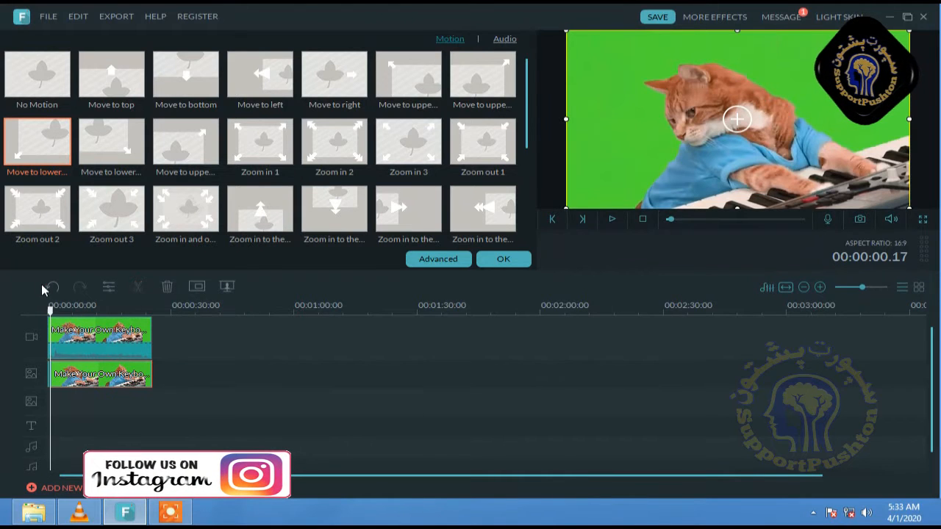
Try the Chroma Key transparency option on the picture-in-picture clip and leave the green screen settings without applying them
{"action": "right_click", "coordinate": [101, 375]}
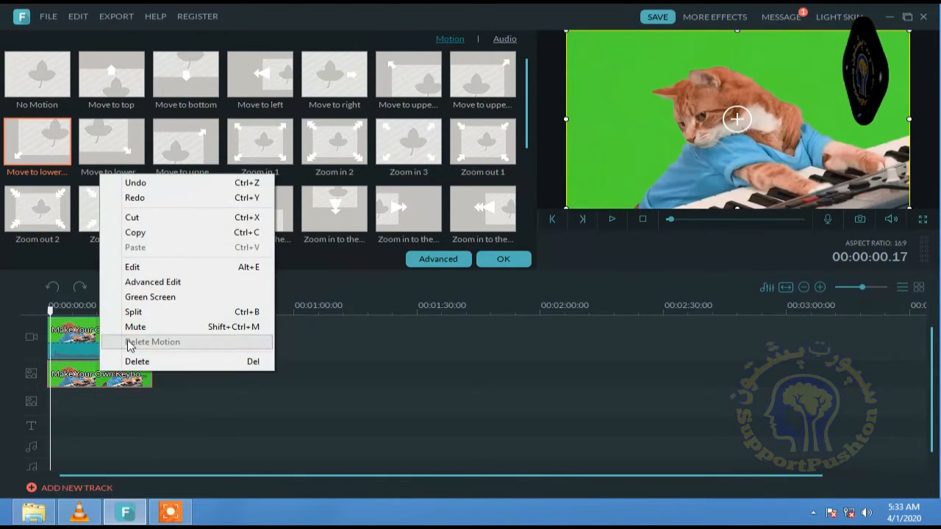
{"action": "left_click", "coordinate": [145, 300]}
{"action": "left_click", "coordinate": [157, 122]}
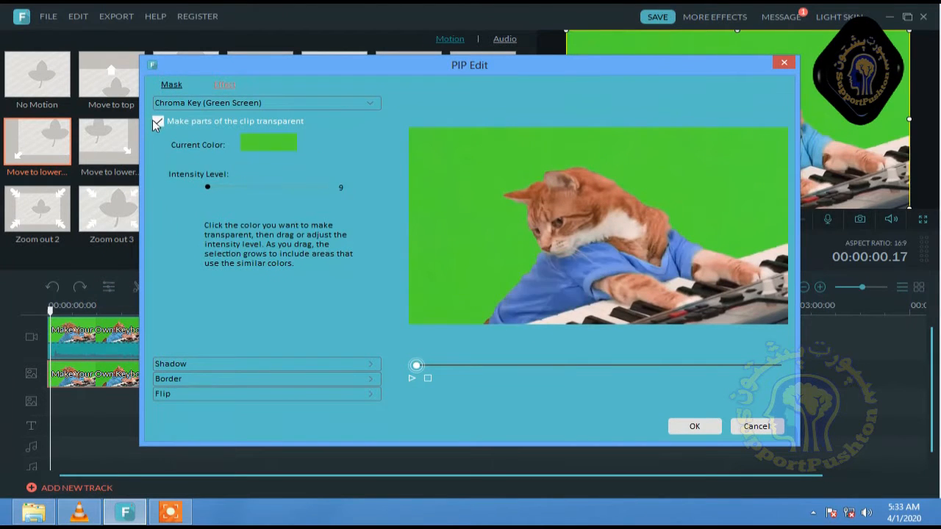
{"action": "left_click", "coordinate": [157, 122]}
{"action": "left_click", "coordinate": [784, 65]}
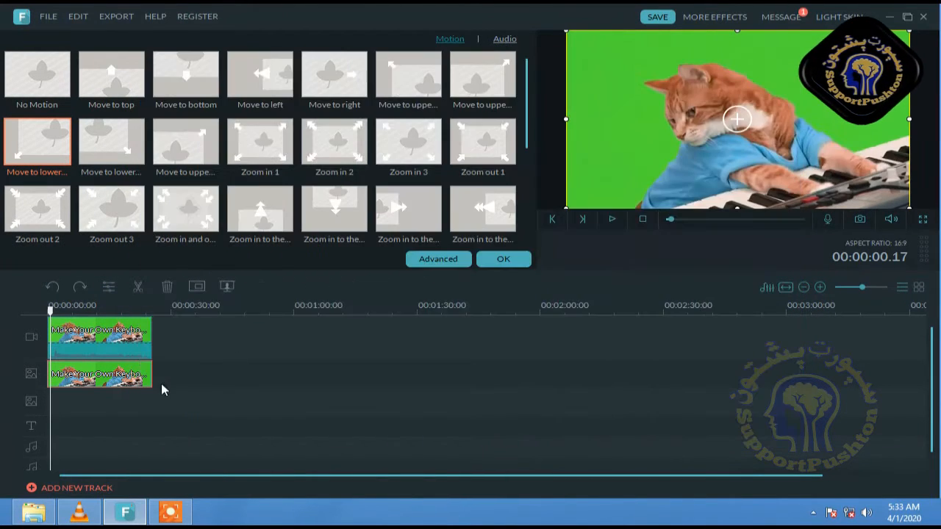
Examine the motion and audio settings available for the picture-in-picture clip
{"action": "right_click", "coordinate": [141, 381]}
{"action": "left_click", "coordinate": [480, 257]}
{"action": "right_click", "coordinate": [128, 381]}
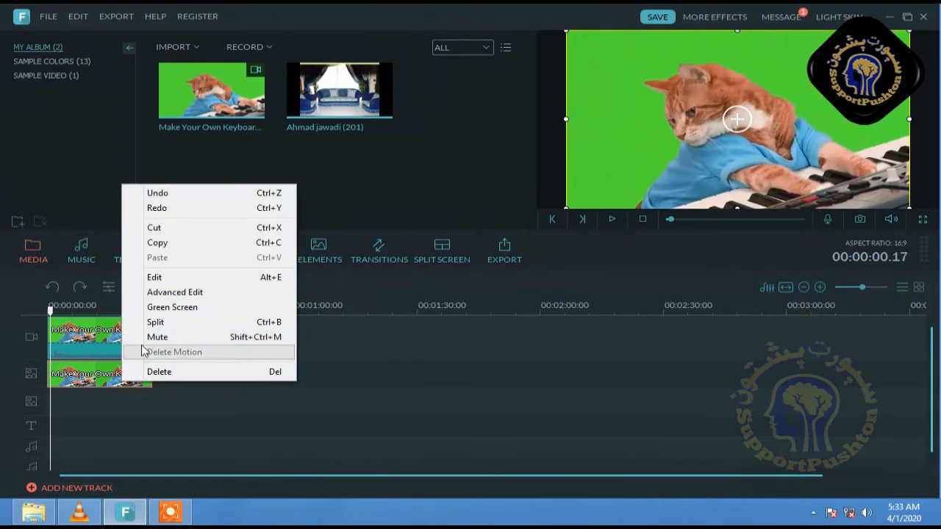
{"action": "left_click", "coordinate": [171, 276]}
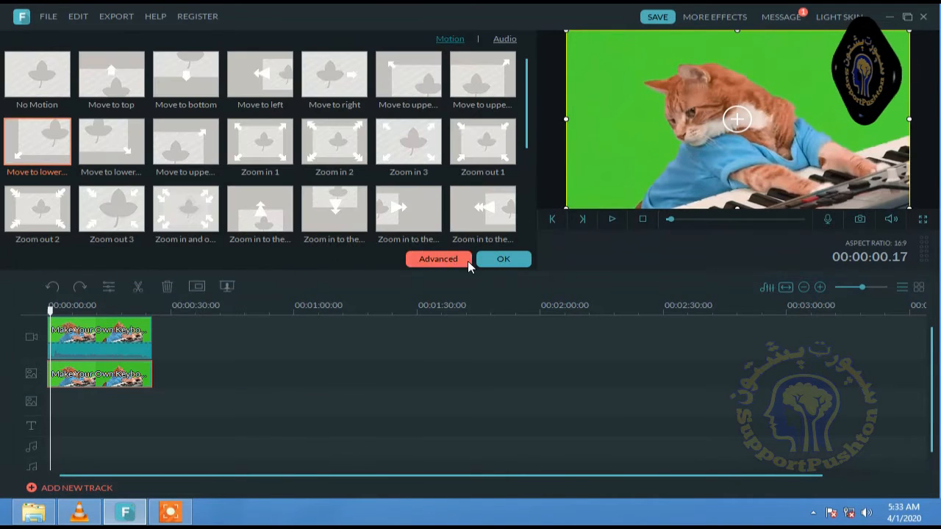
{"action": "left_click", "coordinate": [497, 39]}
{"action": "left_click", "coordinate": [461, 40]}
{"action": "left_click", "coordinate": [498, 39]}
{"action": "left_click", "coordinate": [464, 40]}
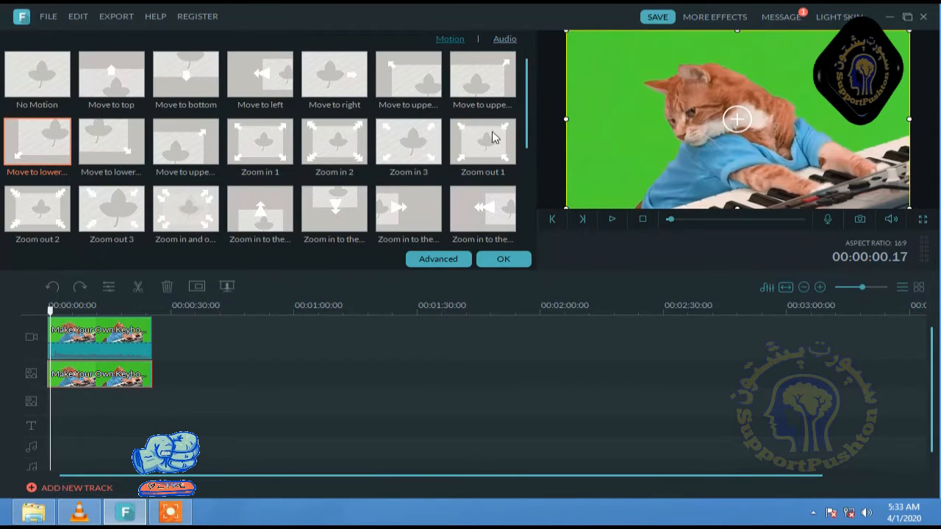
{"action": "left_click", "coordinate": [506, 257]}
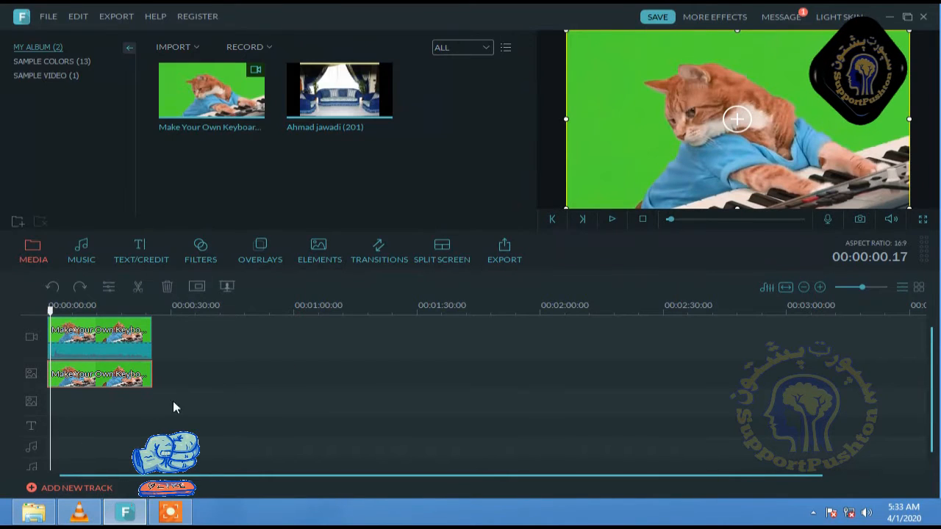
View the mask options in the picture-in-picture clip's advanced edit settings and leave without changes
{"action": "right_click", "coordinate": [107, 359]}
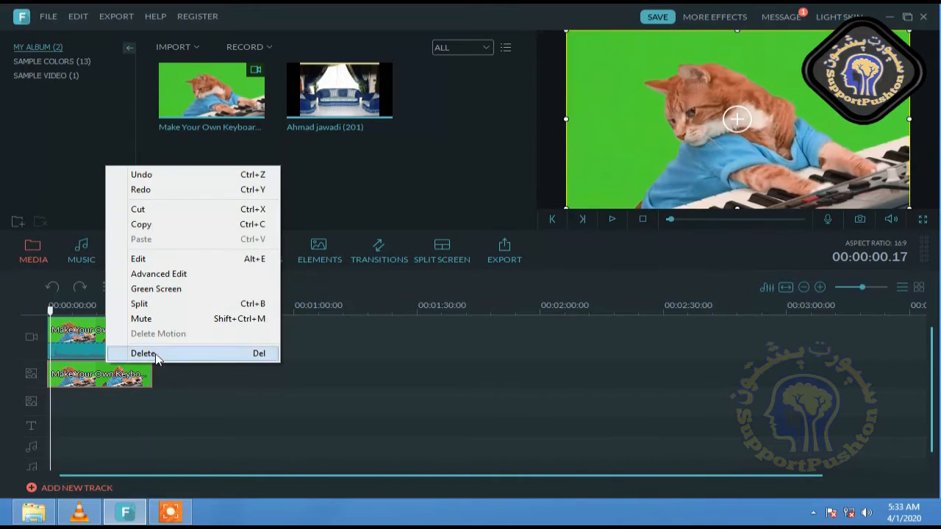
{"action": "left_click", "coordinate": [162, 277]}
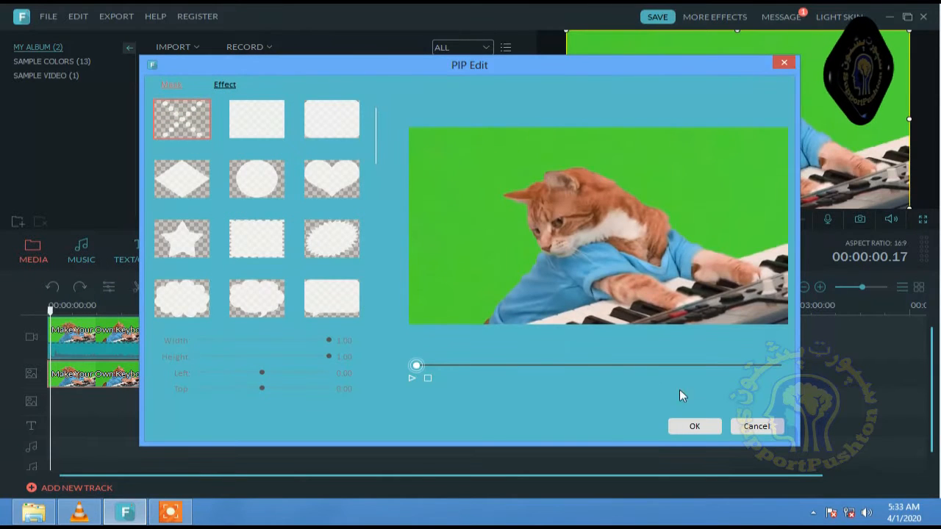
{"action": "left_click", "coordinate": [756, 426]}
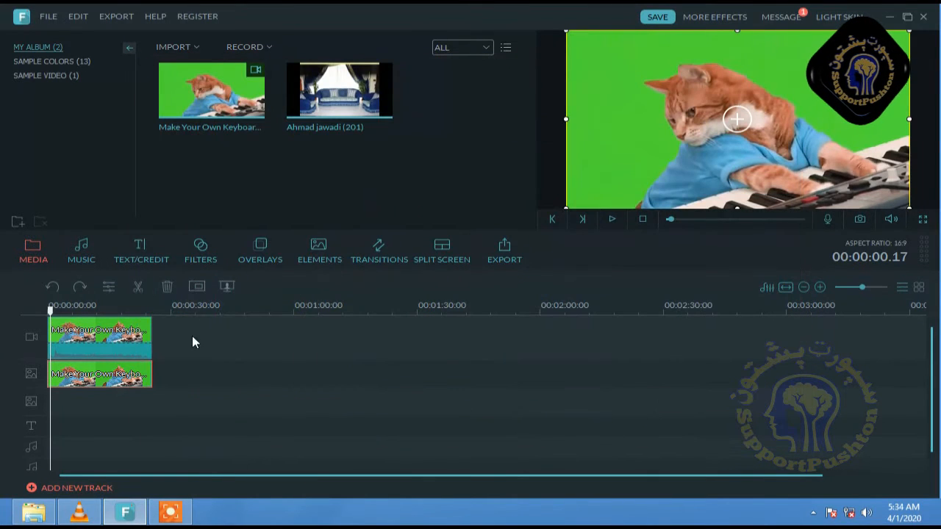
Detach the audio from the keyboard cat clip on the main video track
{"action": "left_click", "coordinate": [127, 308]}
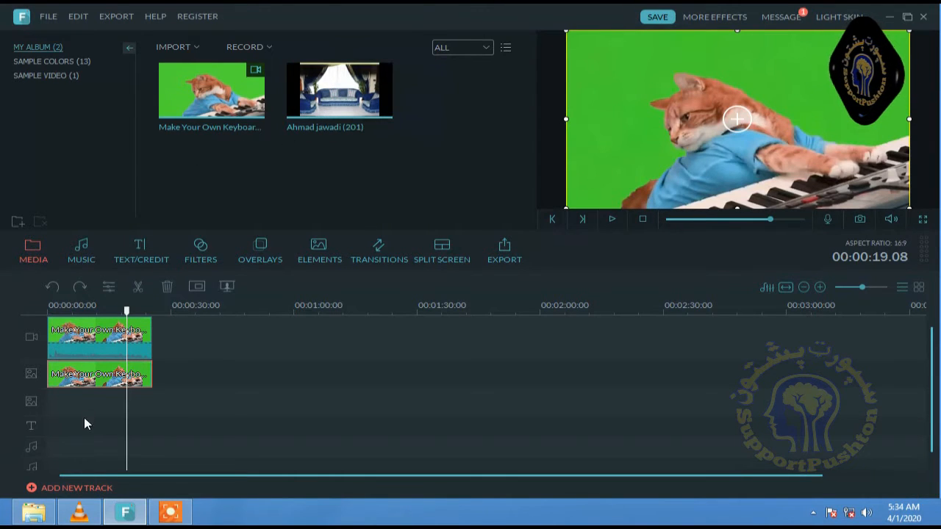
{"action": "left_click", "coordinate": [81, 445]}
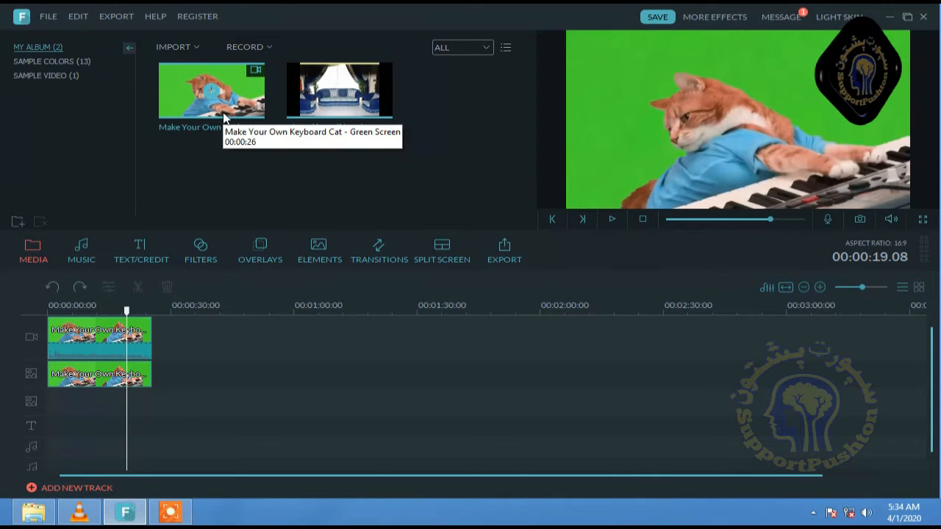
{"action": "right_click", "coordinate": [120, 331]}
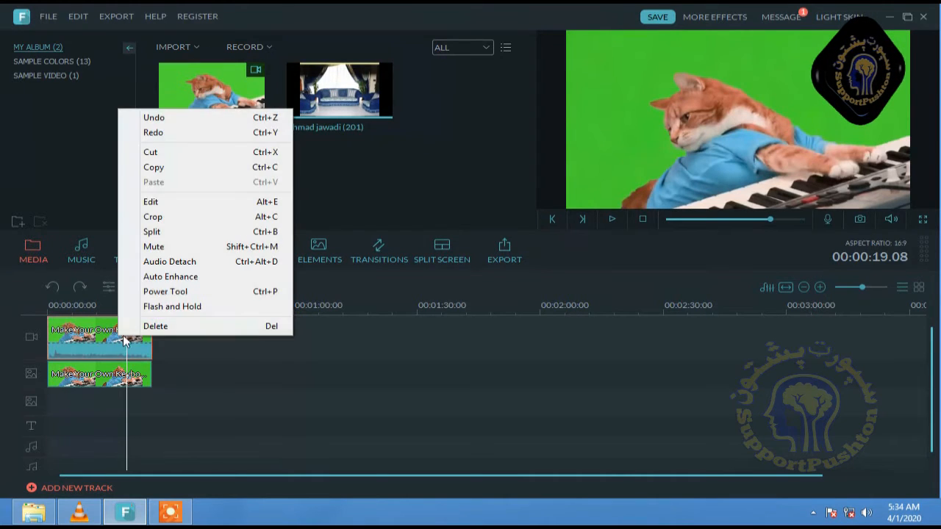
{"action": "left_click", "coordinate": [177, 264]}
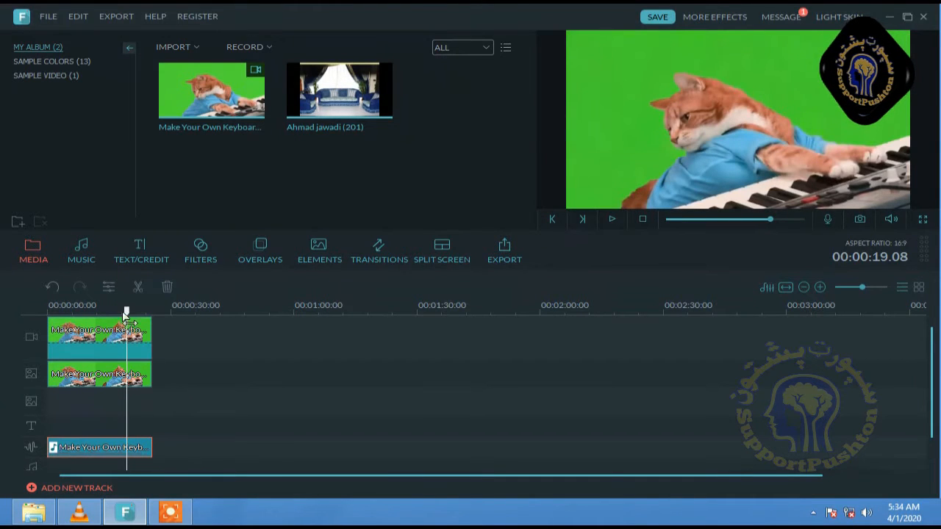
Move the playhead to about 10 seconds and view the main track clip's rotation, colour and speed settings
{"action": "left_click_drag", "start_coordinate": [127, 327], "coordinate": [92, 421]}
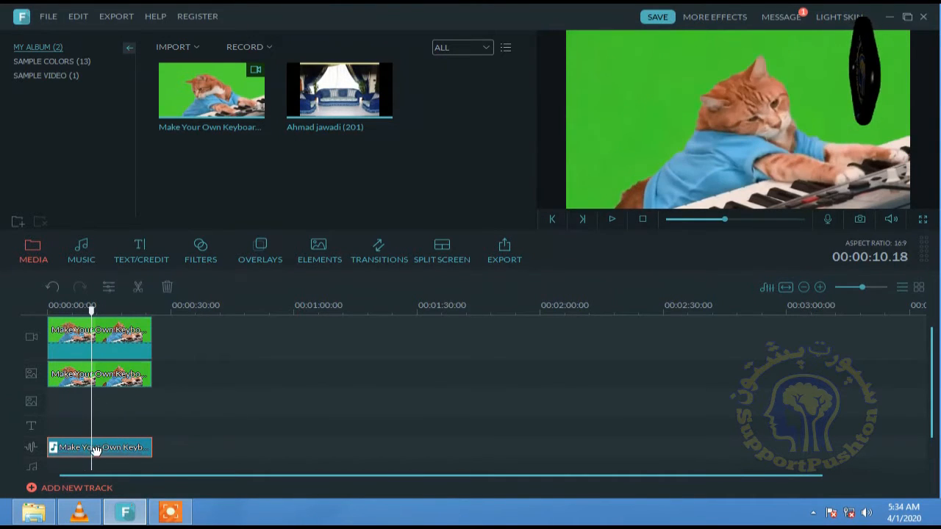
{"action": "left_click", "coordinate": [103, 334]}
{"action": "double_click", "coordinate": [103, 334]}
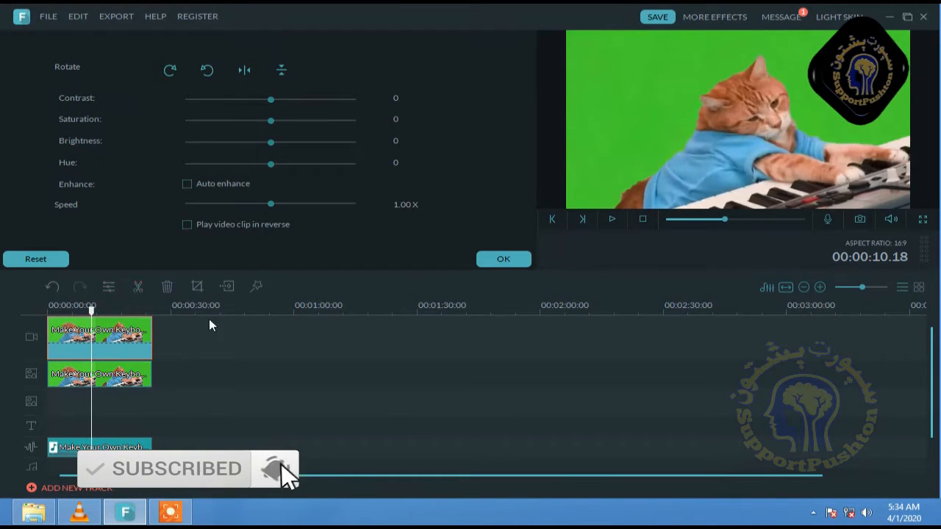
{"action": "left_click", "coordinate": [486, 260]}
In the audio mixer, lower the PIP 1 volume to -39.6 dB and raise the Audio track's volume to 3.2 dB
{"action": "left_click", "coordinate": [116, 377]}
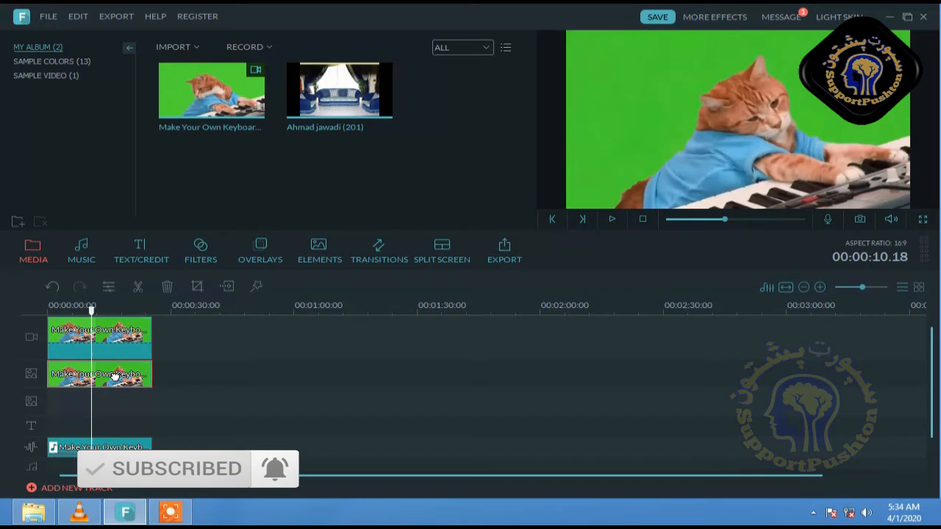
{"action": "left_click", "coordinate": [99, 446]}
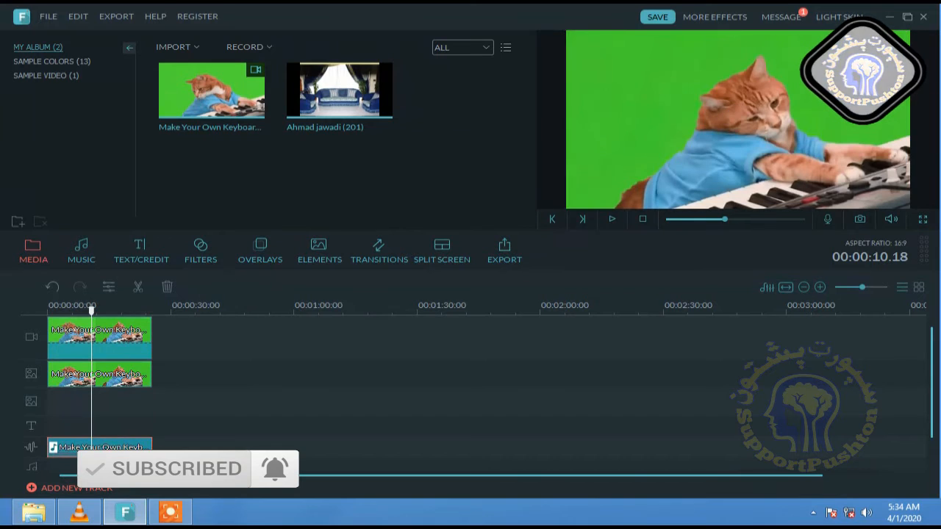
{"action": "left_click", "coordinate": [767, 288]}
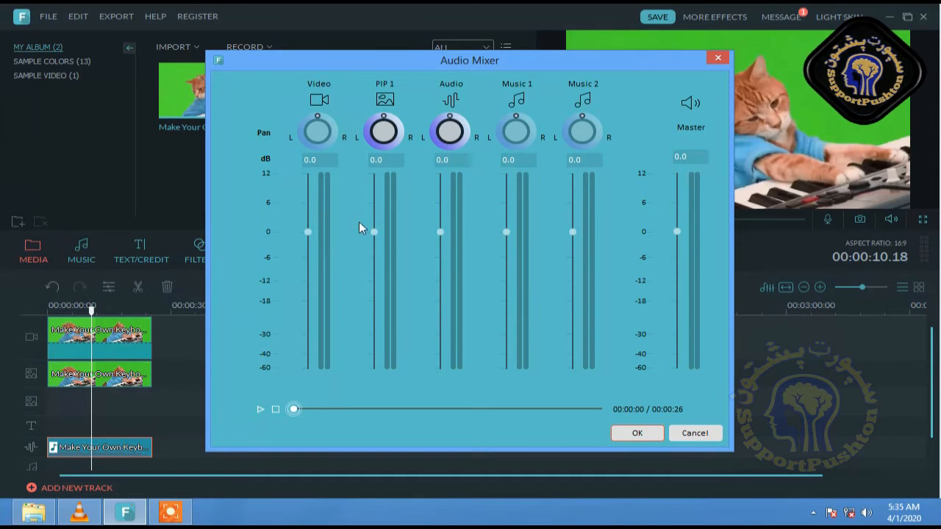
{"action": "left_click_drag", "start_coordinate": [374, 232], "coordinate": [382, 243]}
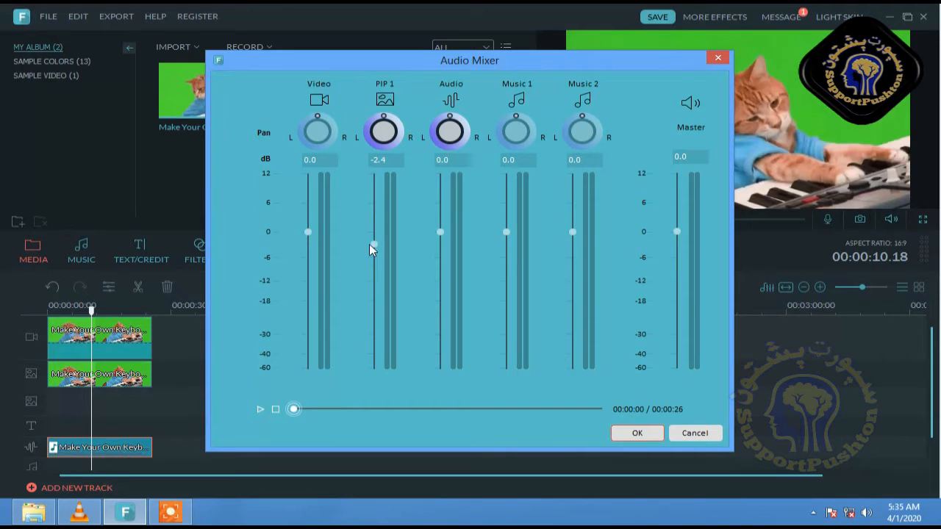
{"action": "left_click_drag", "start_coordinate": [375, 244], "coordinate": [376, 263]}
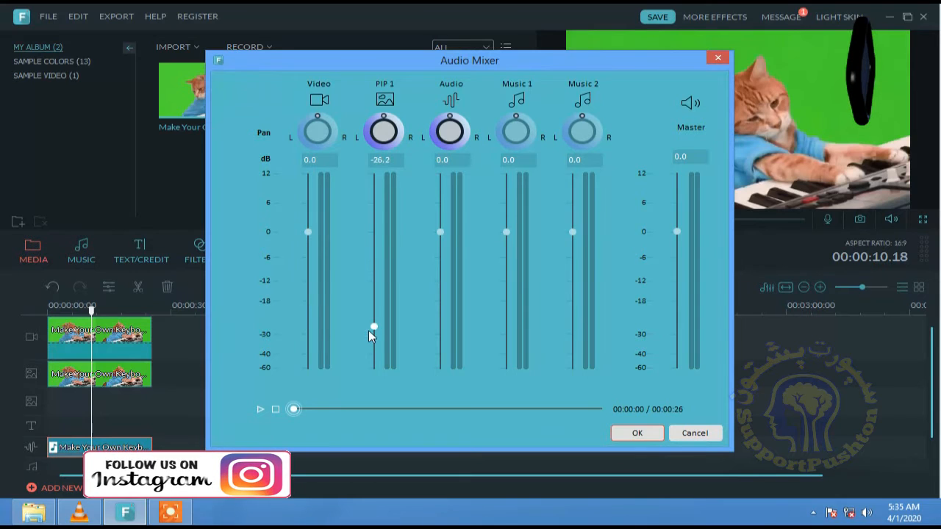
{"action": "left_click_drag", "start_coordinate": [371, 359], "coordinate": [381, 370]}
{"action": "left_click_drag", "start_coordinate": [445, 236], "coordinate": [442, 218]}
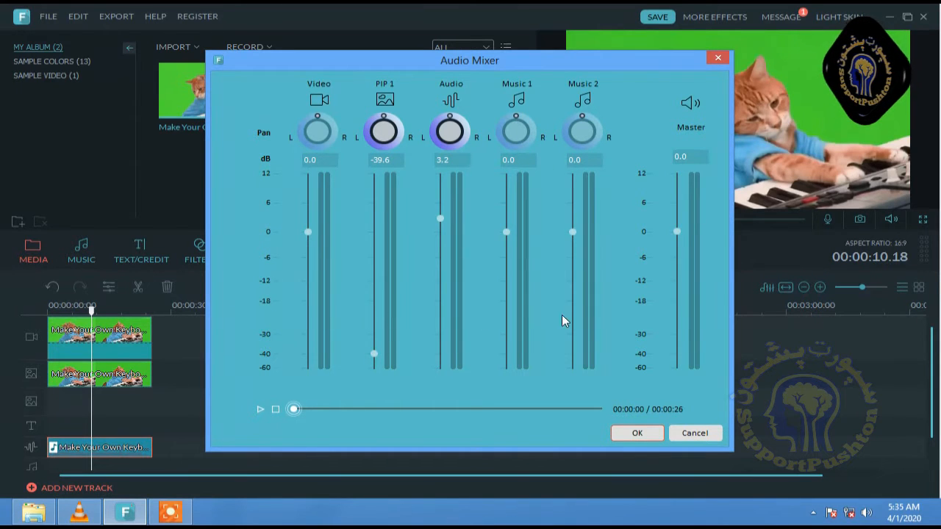
Set the PIP 1 volume to -21.9 dB and adjust the Audio track's pan to slightly right of centre
{"action": "left_click_drag", "start_coordinate": [372, 353], "coordinate": [384, 314]}
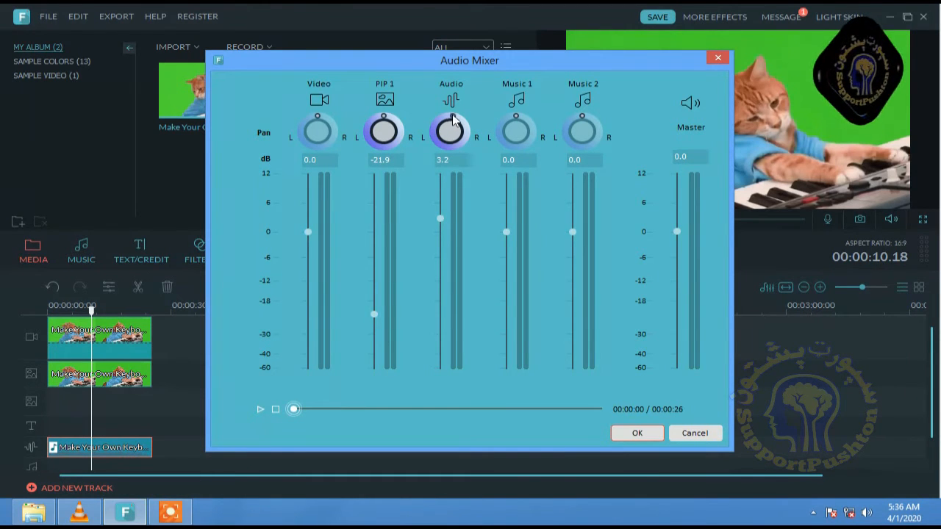
{"action": "mouse_move", "coordinate": [454, 120]}
{"action": "left_mouse_down"}
{"action": "mouse_move", "coordinate": [475, 137]}
{"action": "mouse_move", "coordinate": [459, 117]}
{"action": "mouse_move", "coordinate": [440, 118]}
{"action": "mouse_move", "coordinate": [435, 147]}
{"action": "mouse_move", "coordinate": [434, 131]}
{"action": "mouse_move", "coordinate": [447, 121]}
{"action": "left_mouse_up"}
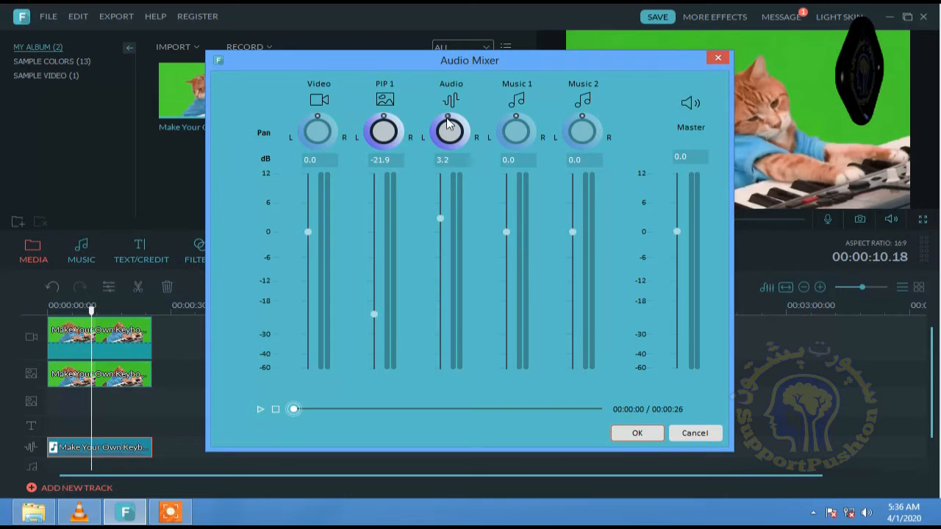
{"action": "mouse_move", "coordinate": [448, 118]}
{"action": "left_mouse_down"}
{"action": "mouse_move", "coordinate": [472, 141]}
{"action": "mouse_move", "coordinate": [450, 116]}
{"action": "mouse_move", "coordinate": [433, 130]}
{"action": "mouse_move", "coordinate": [447, 116]}
{"action": "mouse_move", "coordinate": [468, 127]}
{"action": "mouse_move", "coordinate": [461, 115]}
{"action": "left_mouse_up"}
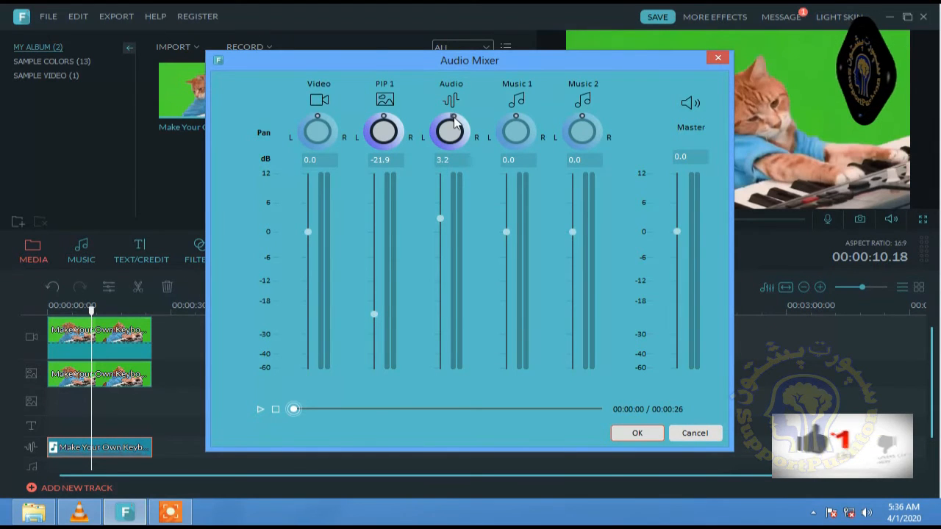
Try a centred Audio pan and a master volume of -19.3 dB in the audio mixer, and discard the mixer changes
{"action": "mouse_move", "coordinate": [453, 116]}
{"action": "left_mouse_down"}
{"action": "mouse_move", "coordinate": [436, 124]}
{"action": "mouse_move", "coordinate": [470, 125]}
{"action": "mouse_move", "coordinate": [474, 138]}
{"action": "mouse_move", "coordinate": [451, 121]}
{"action": "mouse_move", "coordinate": [433, 125]}
{"action": "mouse_move", "coordinate": [450, 122]}
{"action": "left_mouse_up"}
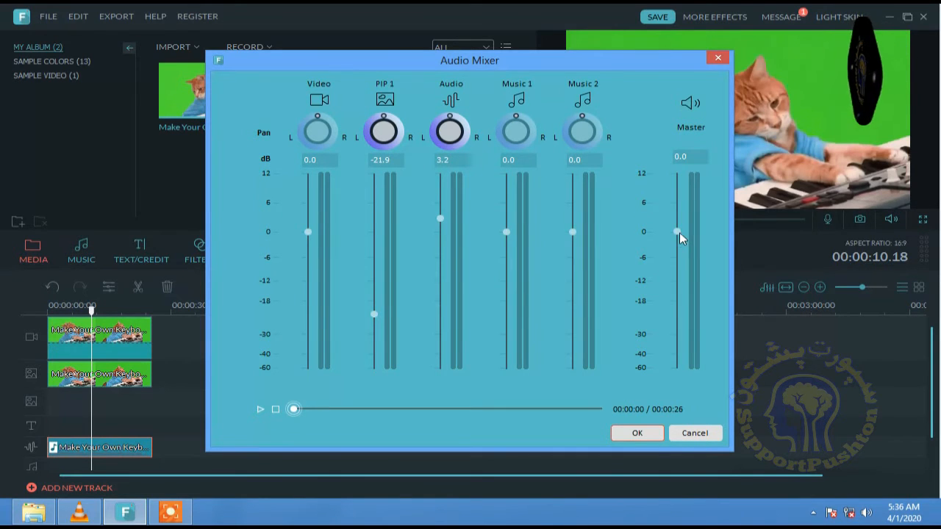
{"action": "left_click_drag", "start_coordinate": [679, 210], "coordinate": [682, 239]}
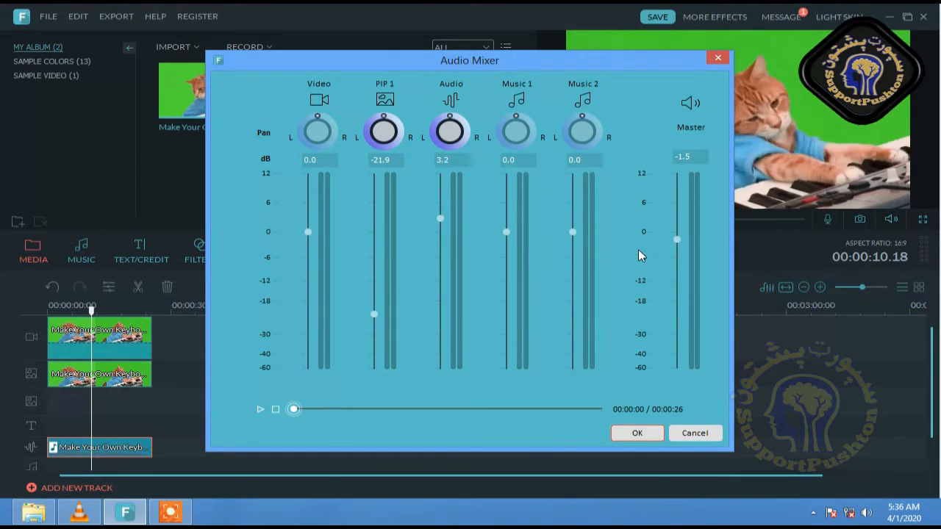
{"action": "left_click_drag", "start_coordinate": [677, 240], "coordinate": [680, 306]}
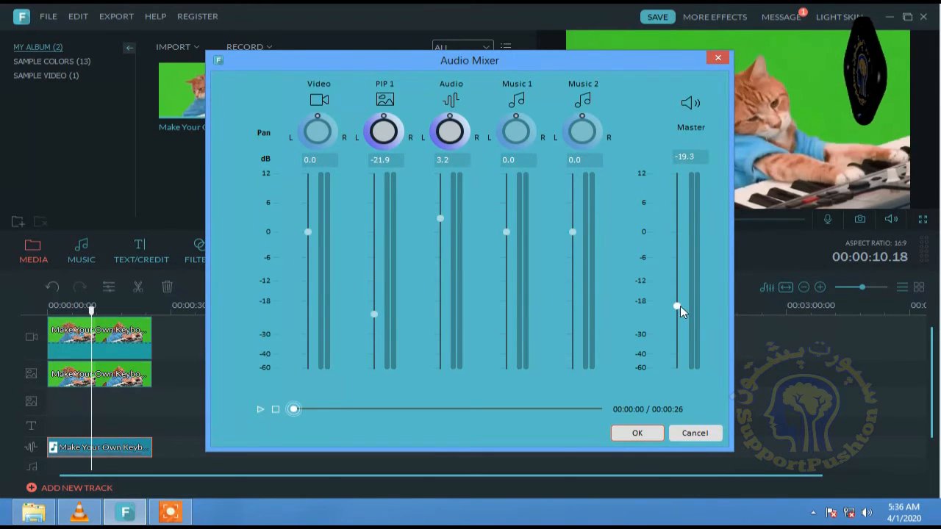
{"action": "left_click", "coordinate": [685, 434]}
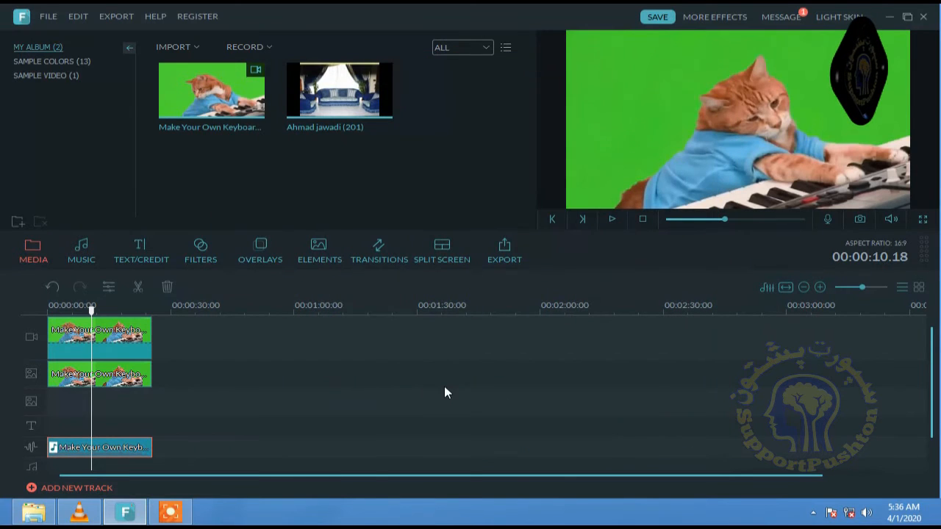
Delete the keyboard cat clips from the main video track and the PIP track, keeping the detached audio
{"action": "left_click_drag", "start_coordinate": [181, 336], "coordinate": [130, 379]}
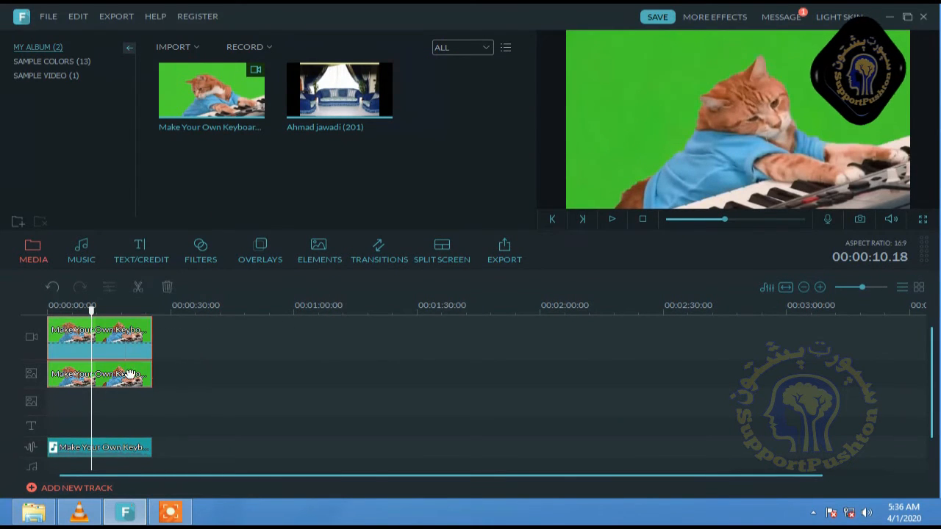
{"action": "left_click", "coordinate": [167, 287]}
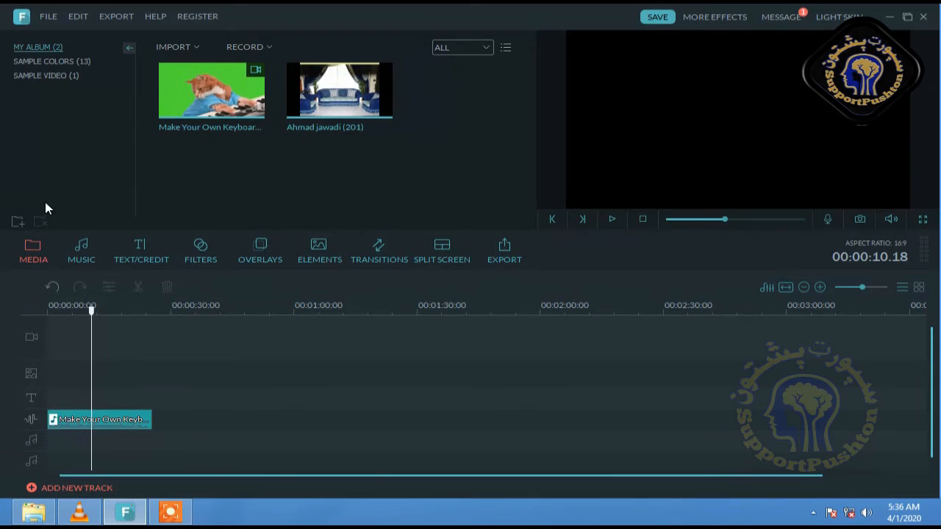
Preview the Gradient2, White and Orange backgrounds from the sample colours
{"action": "left_click", "coordinate": [41, 61]}
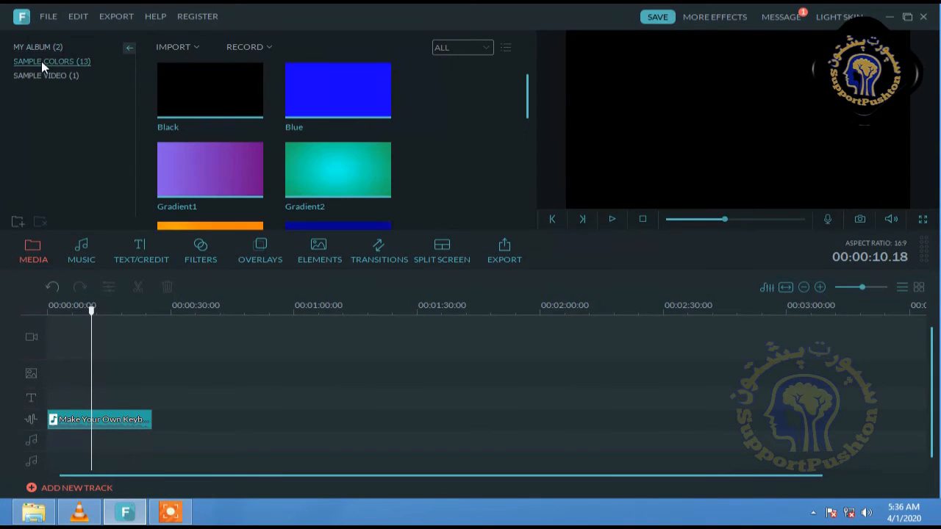
{"action": "left_click", "coordinate": [378, 174]}
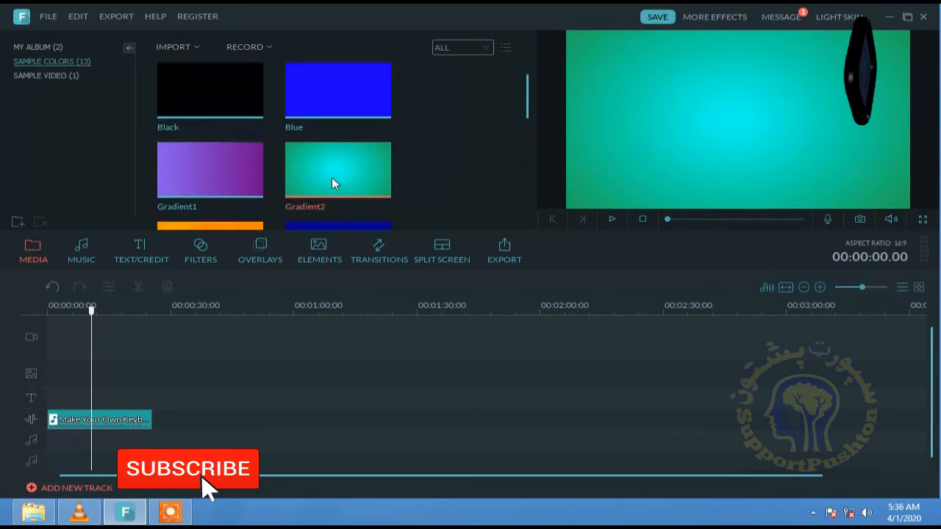
{"action": "scroll", "coordinate": [324, 184], "scroll_direction": "down", "scroll_amount": 5}
{"action": "left_click", "coordinate": [230, 192]}
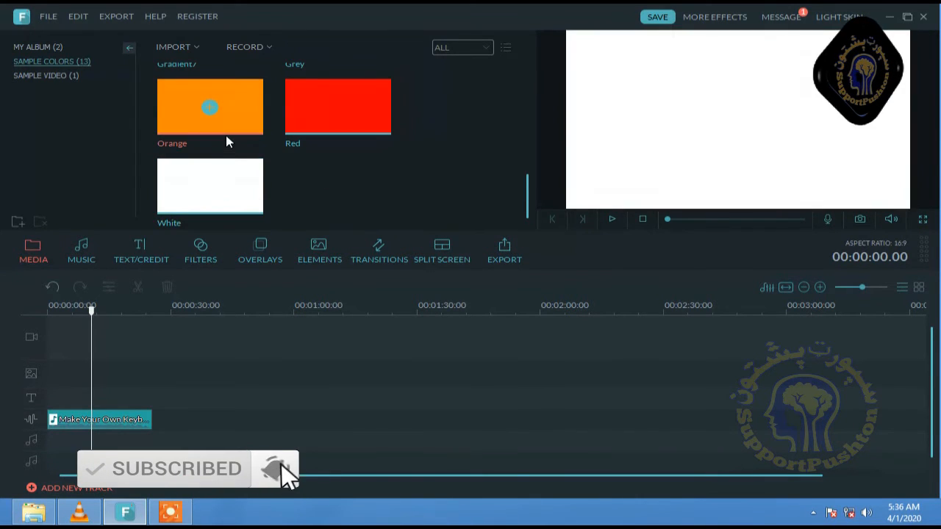
{"action": "left_click", "coordinate": [227, 141]}
{"action": "scroll", "coordinate": [294, 146], "scroll_direction": "up", "scroll_amount": 4}
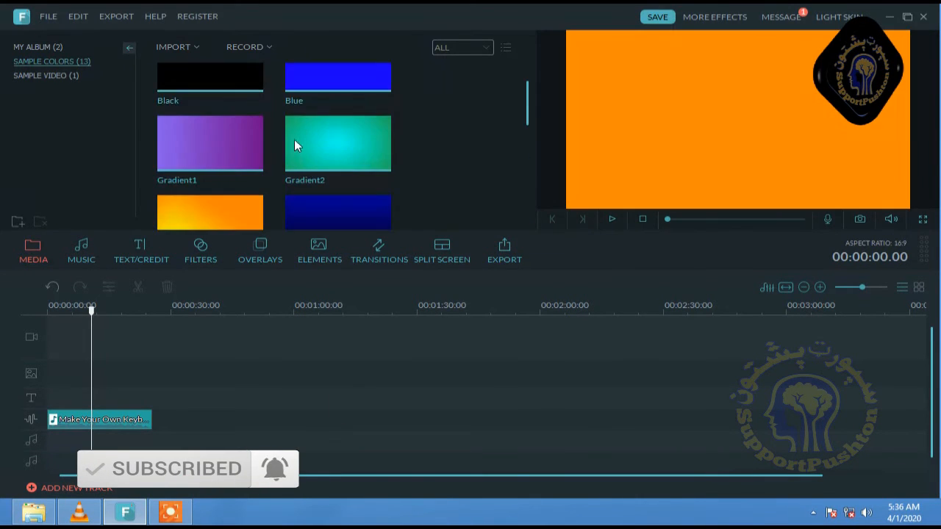
Add Gradient1 and Orange to the main video track, and Gradient3 to the PIP track, extended to 00:01:46
{"action": "left_click", "coordinate": [210, 145]}
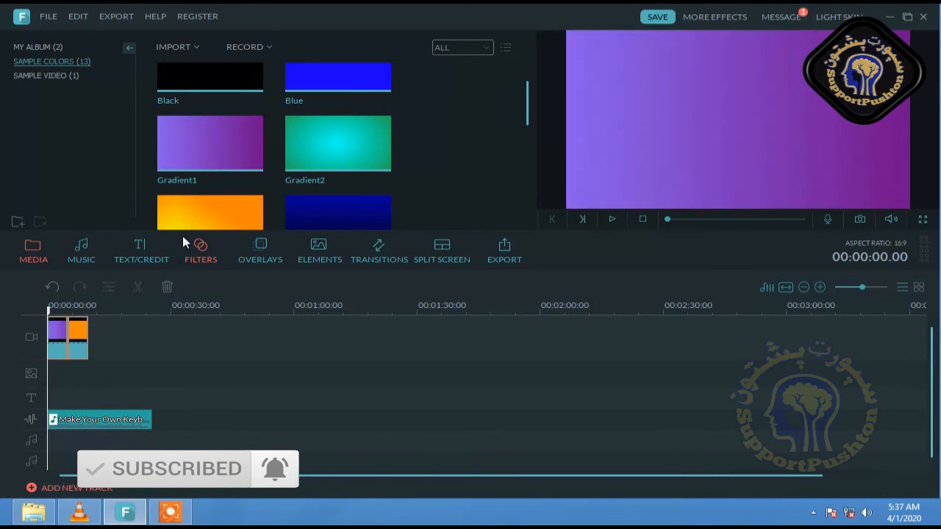
{"action": "left_click_drag", "start_coordinate": [231, 220], "coordinate": [482, 375]}
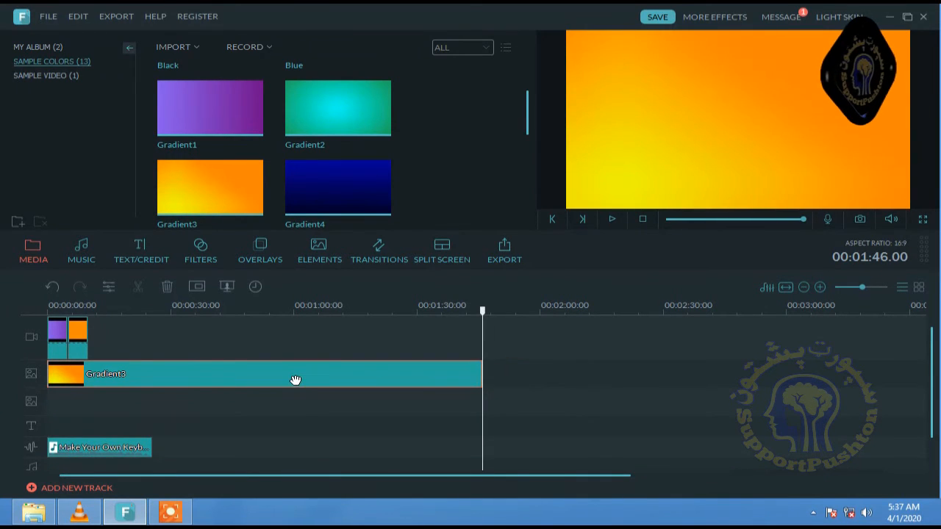
Delete the Gradient1 and Orange clips from the main video track and select the Gradient3 clip
{"action": "left_click", "coordinate": [137, 343]}
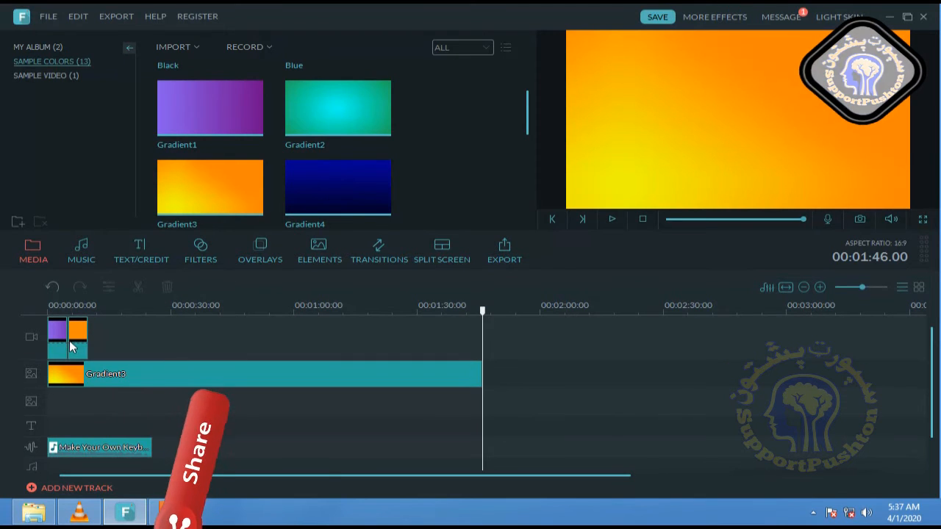
{"action": "left_click", "coordinate": [60, 339]}
{"action": "left_click", "coordinate": [79, 331], "text": "ctrl"}
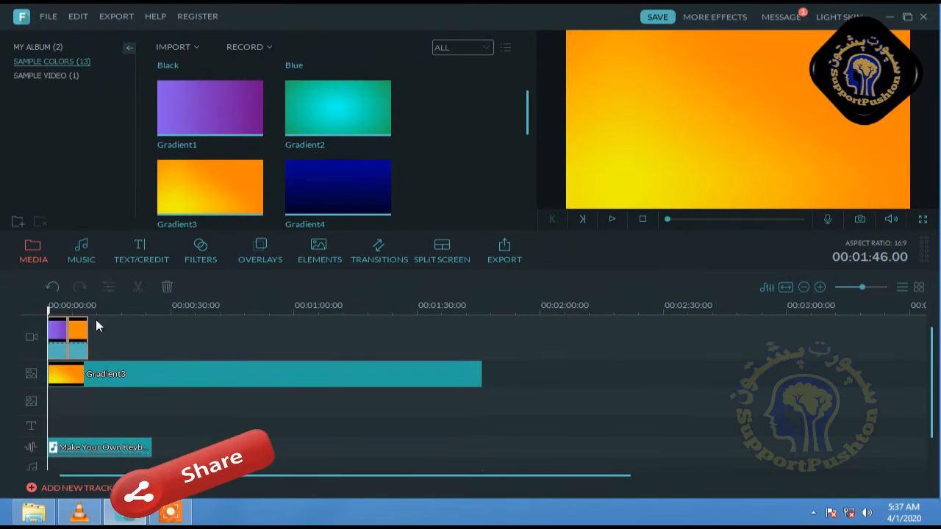
{"action": "left_click", "coordinate": [167, 286]}
{"action": "left_click", "coordinate": [120, 366]}
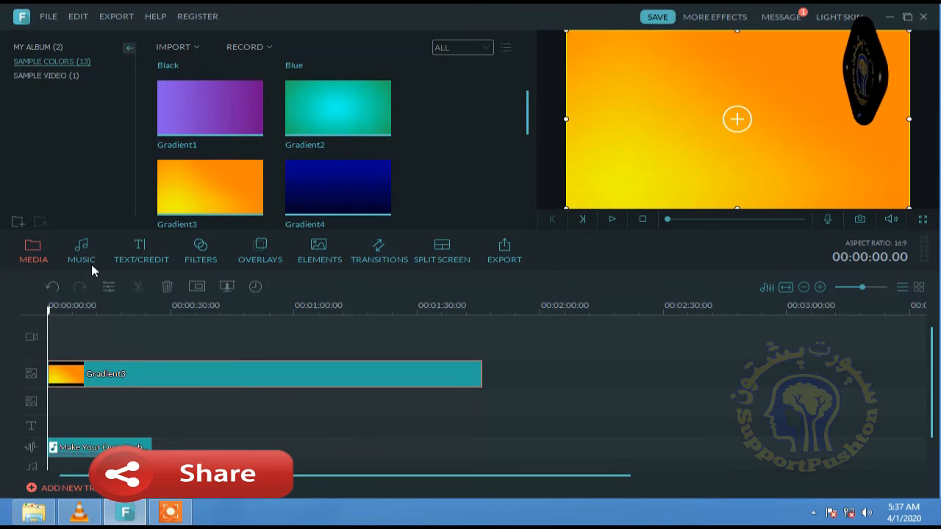
Look through the music library categories, including Young & Bright, Tender & Sentimental, Rock, Hipster Folk, Electronic Rock and Sound Effect
{"action": "left_click", "coordinate": [86, 256]}
{"action": "left_click", "coordinate": [27, 49]}
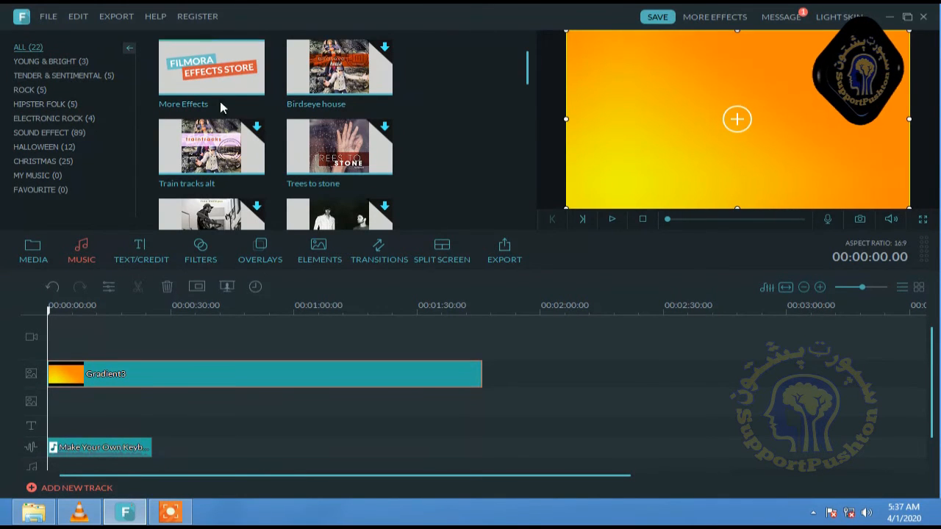
{"action": "left_click", "coordinate": [34, 59]}
{"action": "left_click", "coordinate": [35, 51]}
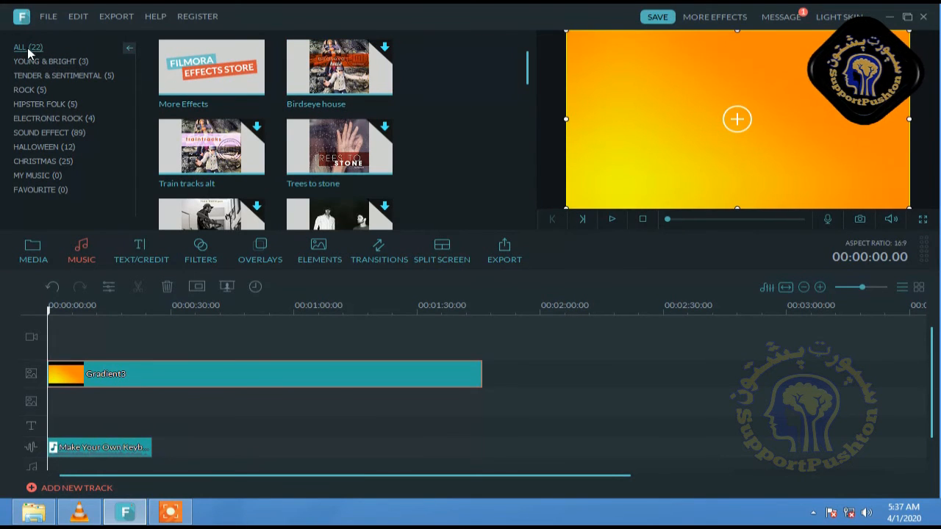
{"action": "left_click", "coordinate": [70, 61]}
{"action": "left_click", "coordinate": [70, 76]}
{"action": "left_click", "coordinate": [63, 88]}
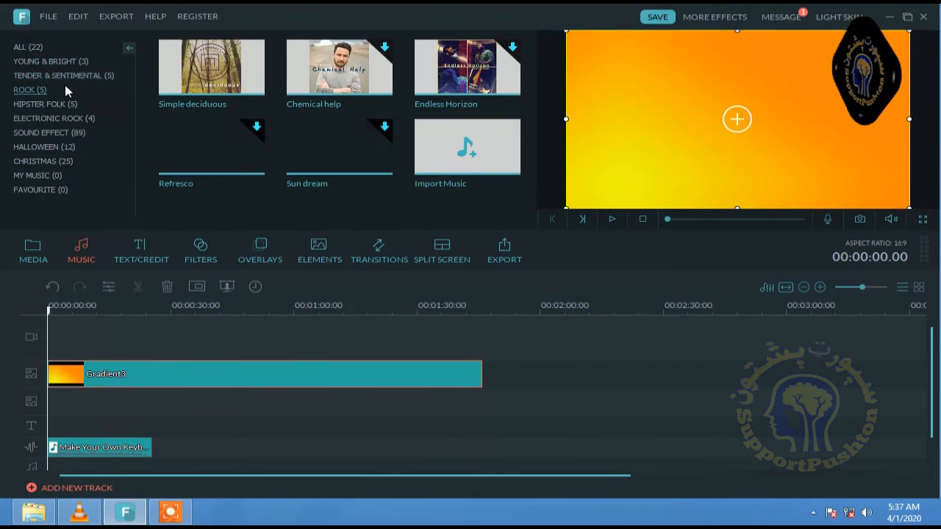
{"action": "left_click", "coordinate": [32, 104]}
{"action": "left_click", "coordinate": [30, 118]}
{"action": "left_click", "coordinate": [31, 131]}
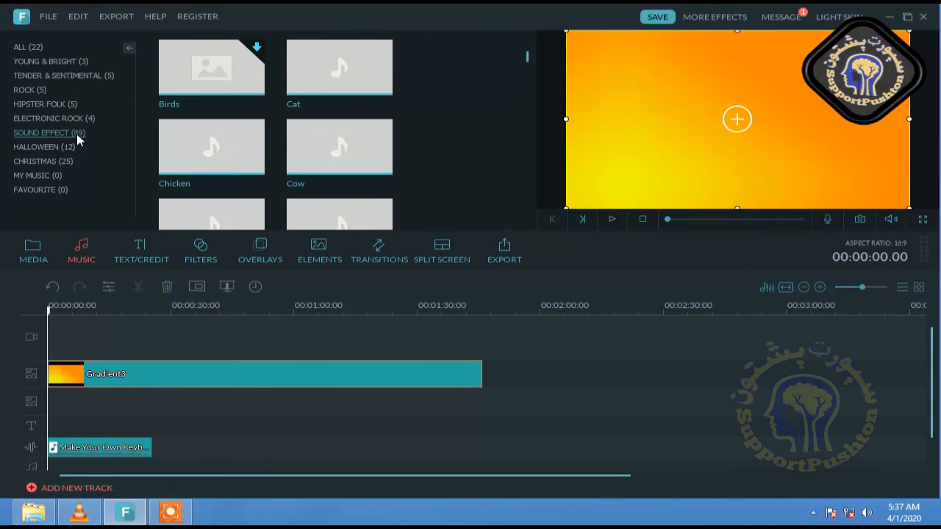
Listen to the Cat, Cow, Chicken and Sheep sound effects
{"action": "left_click", "coordinate": [317, 92]}
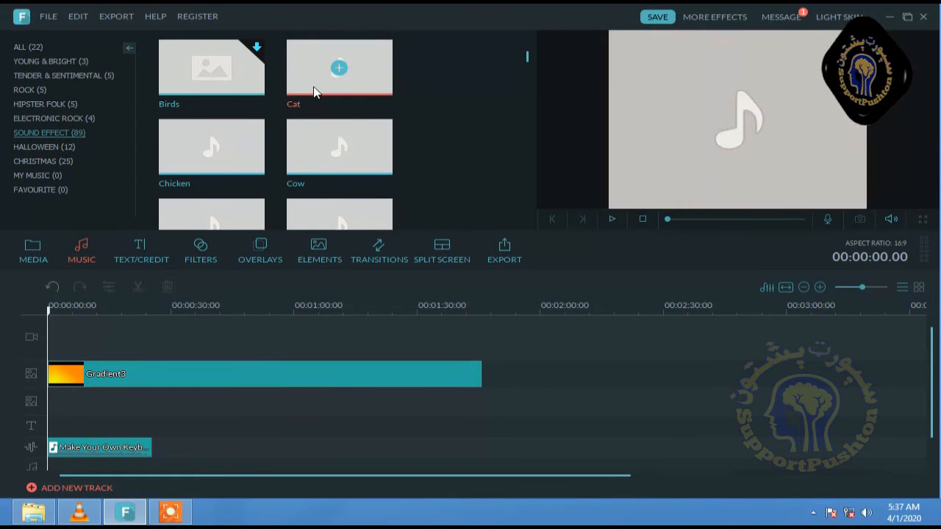
{"action": "left_click", "coordinate": [612, 219]}
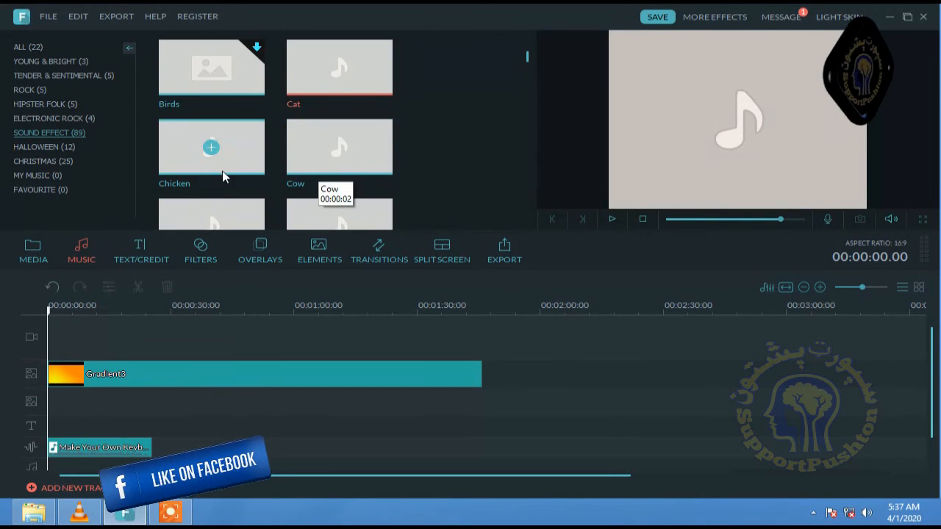
{"action": "left_click", "coordinate": [306, 173]}
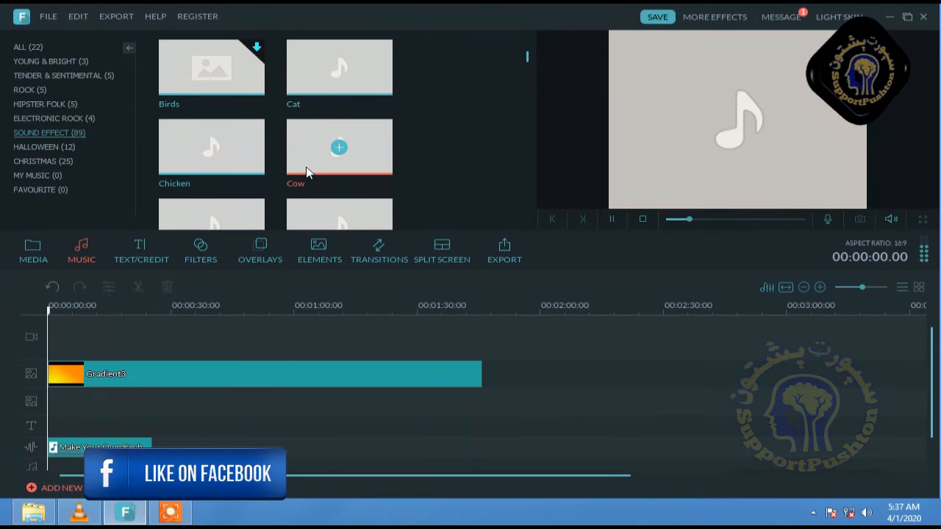
{"action": "left_click", "coordinate": [221, 175]}
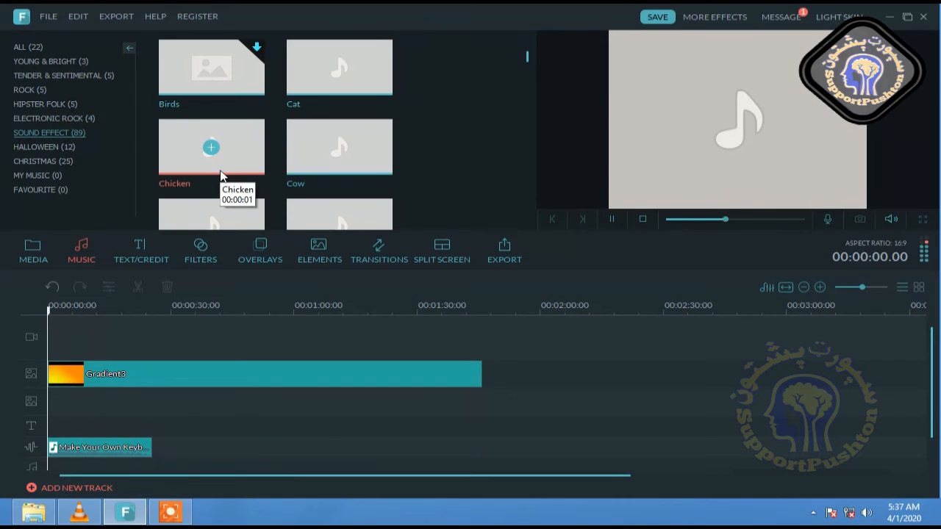
{"action": "scroll", "coordinate": [327, 187], "scroll_direction": "down", "scroll_amount": 5}
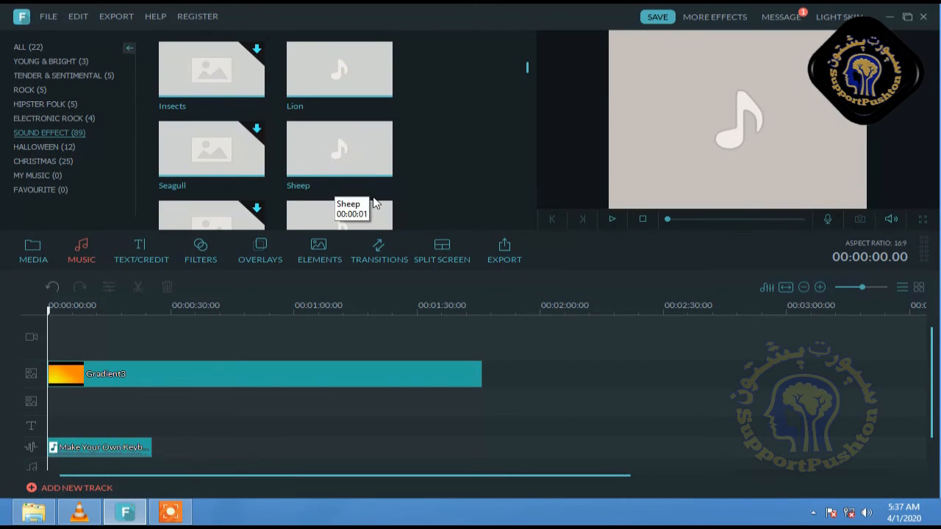
{"action": "left_click", "coordinate": [315, 180]}
Browse the remaining sound effects and view the available registration options
{"action": "scroll", "coordinate": [400, 200], "scroll_direction": "down", "scroll_amount": 5}
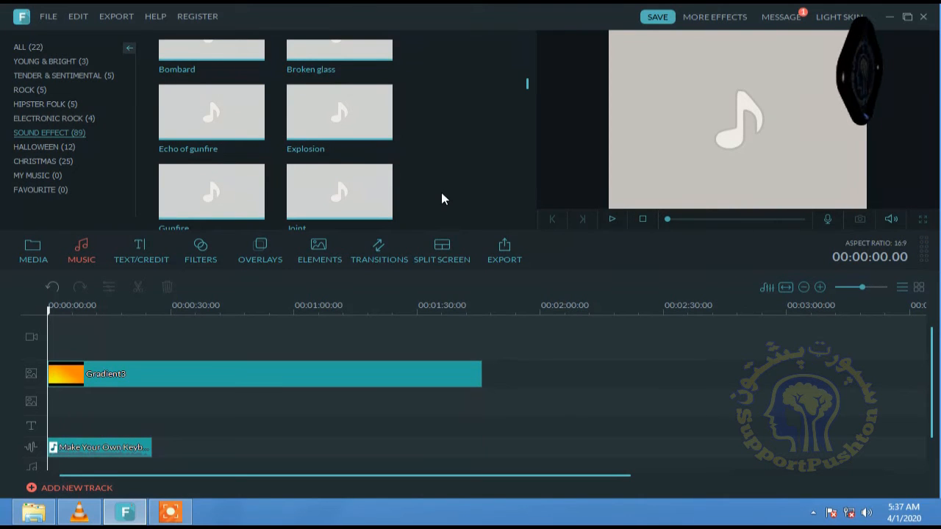
{"action": "scroll", "coordinate": [353, 191], "scroll_direction": "down", "scroll_amount": 10}
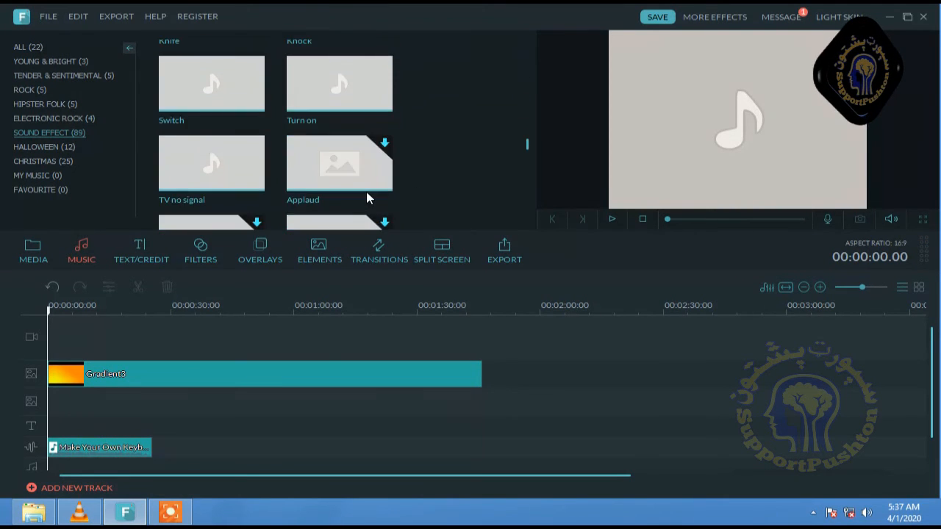
{"action": "scroll", "coordinate": [367, 197], "scroll_direction": "down", "scroll_amount": 5}
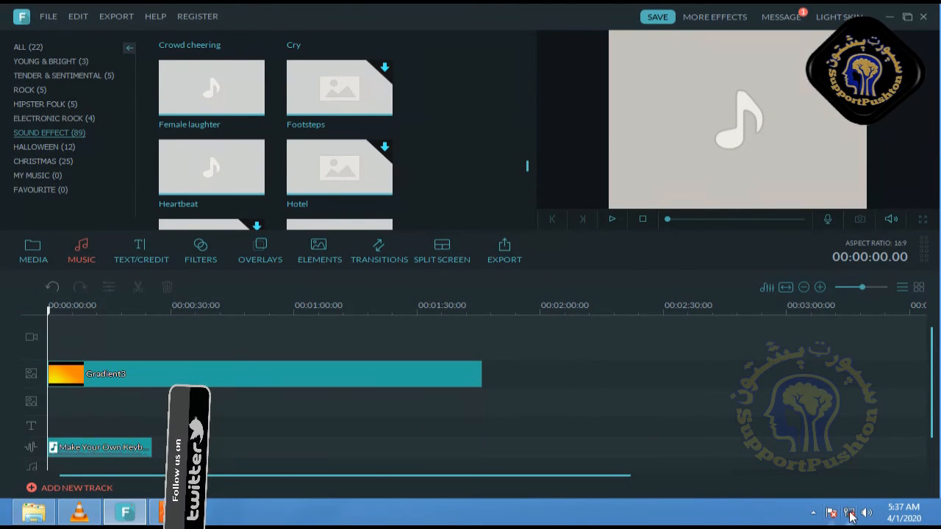
{"action": "left_click", "coordinate": [200, 16]}
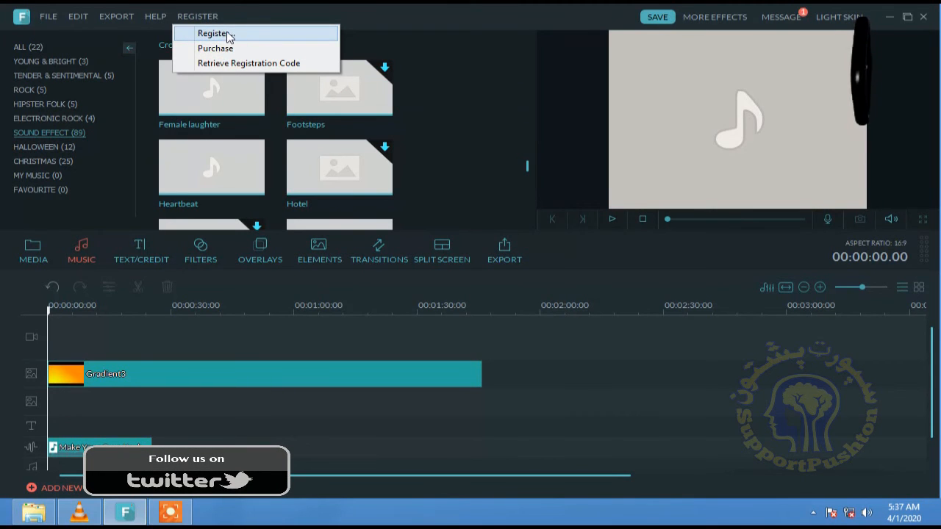
{"action": "left_click", "coordinate": [465, 101]}
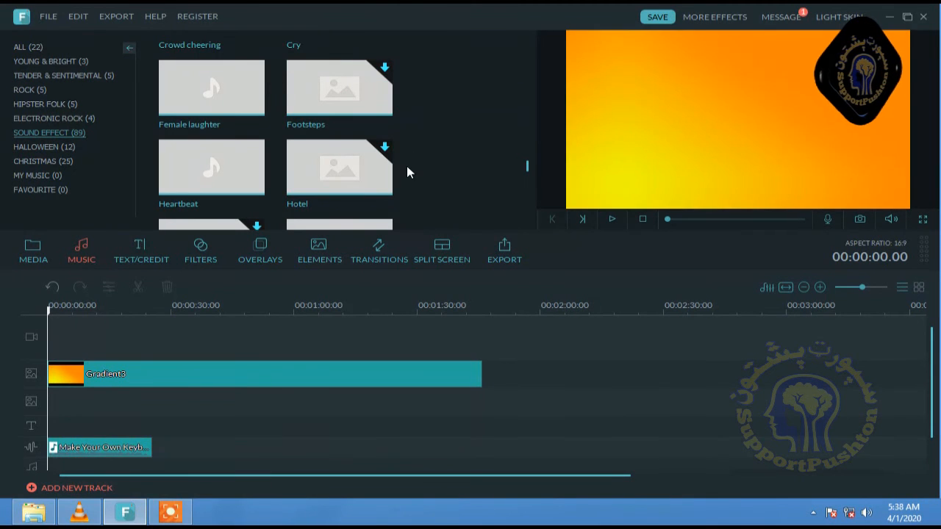
{"action": "scroll", "coordinate": [407, 171], "scroll_direction": "down", "scroll_amount": 5}
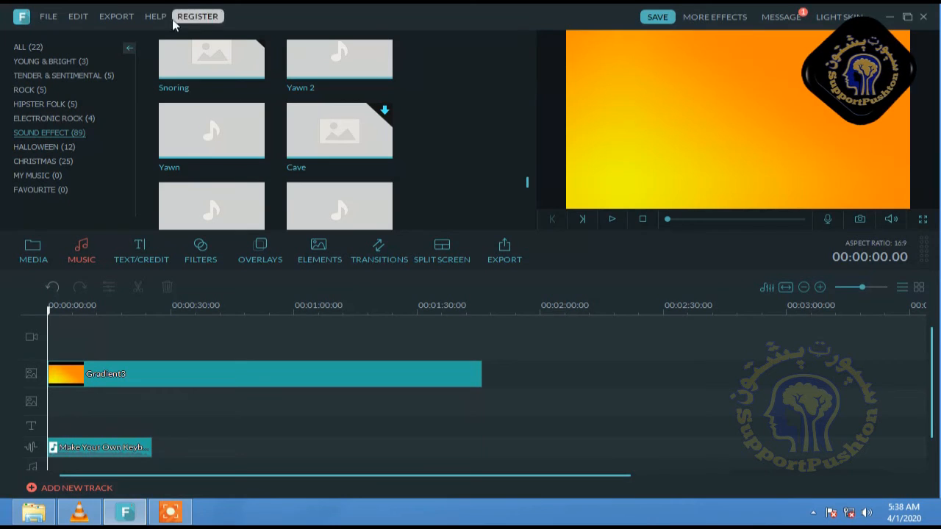
{"action": "left_click", "coordinate": [197, 15]}
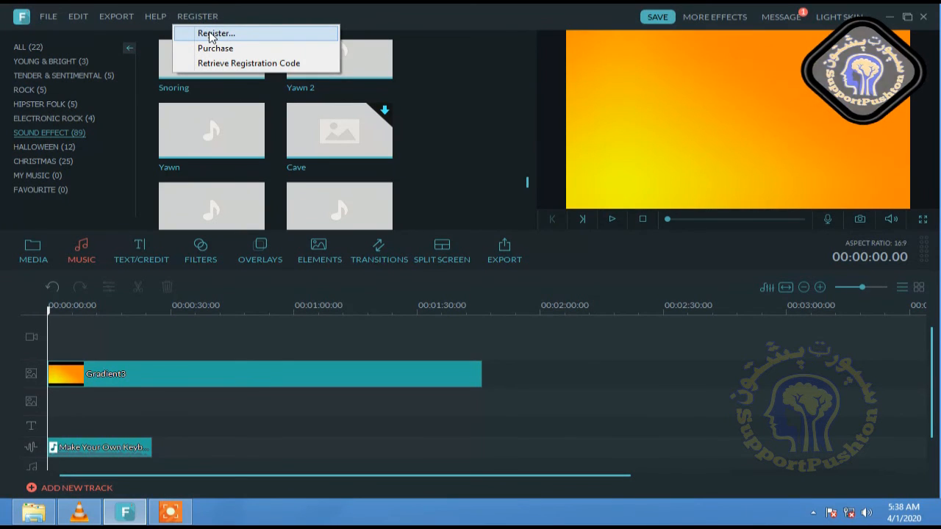
{"action": "left_click", "coordinate": [423, 76]}
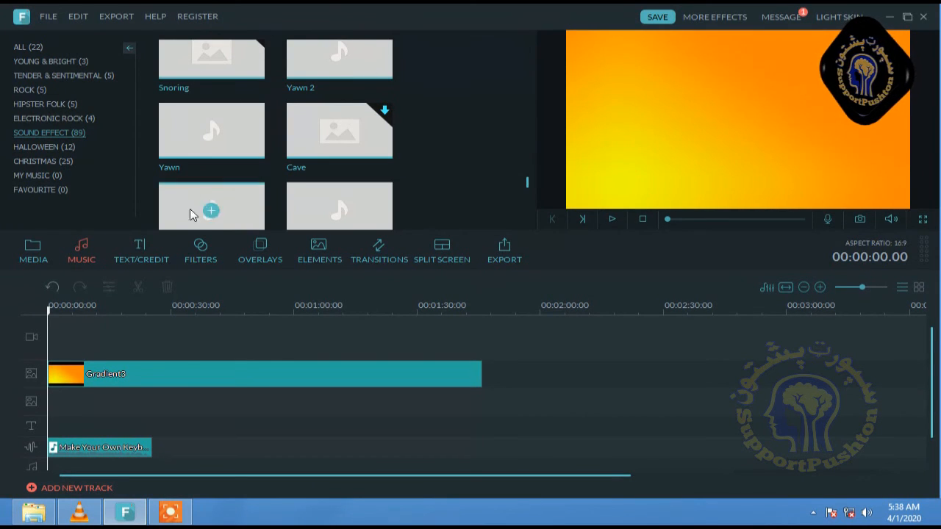
Add the Common title Rectangle Bubble Left to the text track at about 15 seconds and preview it at about 18 seconds
{"action": "left_click", "coordinate": [153, 261]}
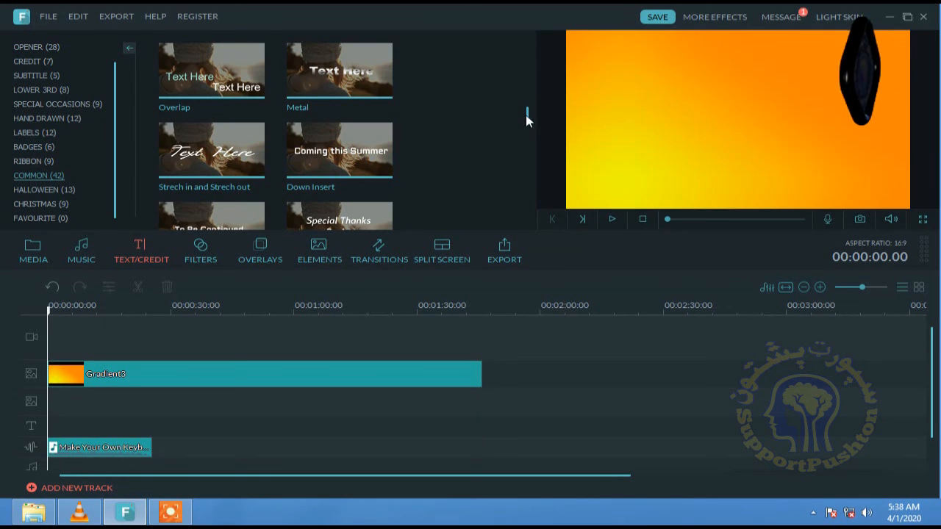
{"action": "scroll", "coordinate": [526, 115], "scroll_direction": "down", "scroll_amount": 2}
{"action": "scroll", "coordinate": [530, 115], "scroll_direction": "up", "scroll_amount": 4}
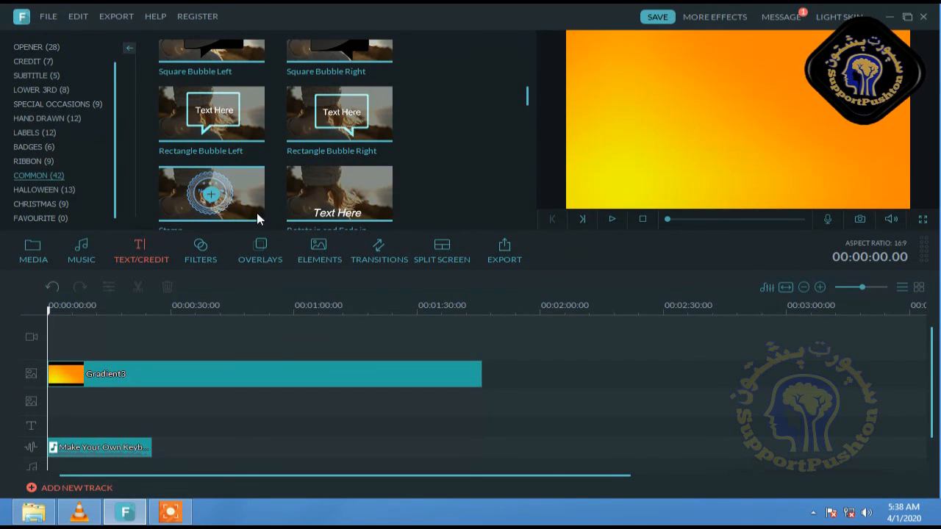
{"action": "left_click", "coordinate": [139, 311]}
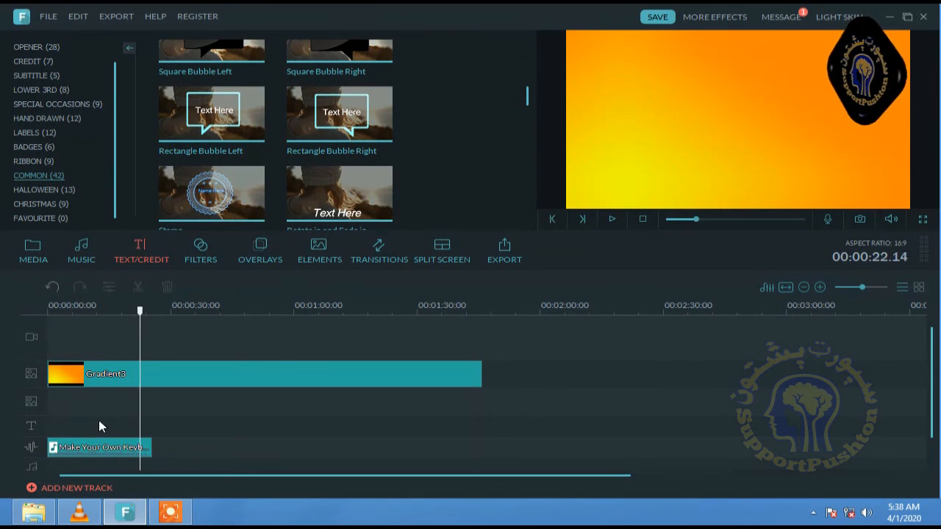
{"action": "left_click", "coordinate": [112, 315]}
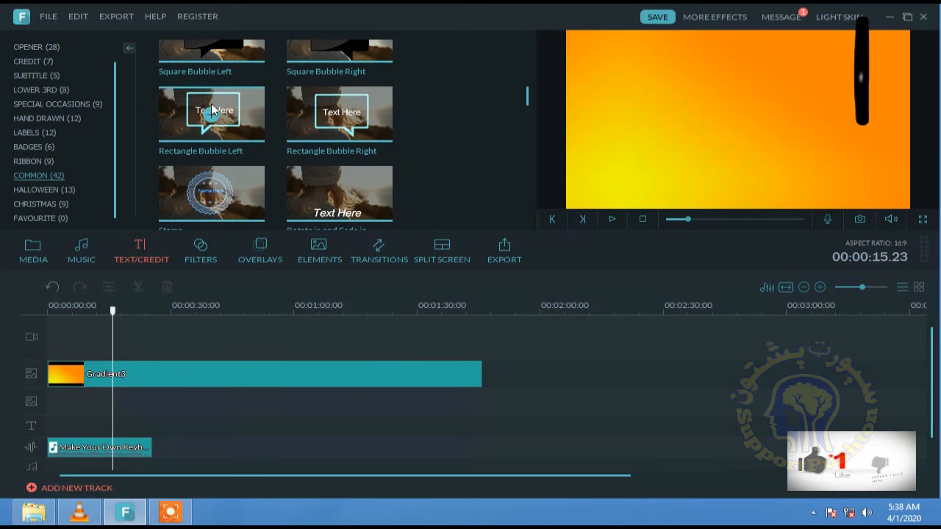
{"action": "left_click", "coordinate": [211, 116]}
{"action": "left_click_drag", "start_coordinate": [211, 116], "coordinate": [121, 425]}
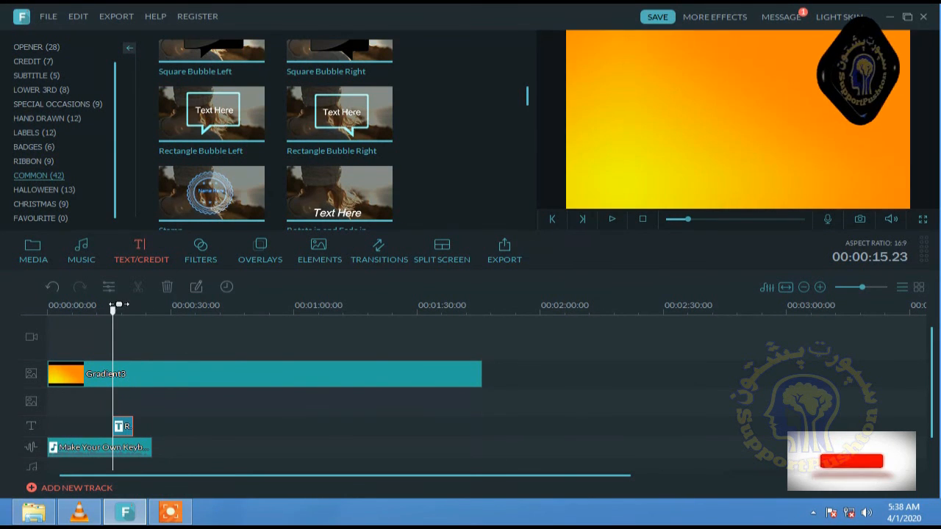
{"action": "mouse_move", "coordinate": [114, 316]}
{"action": "left_mouse_down"}
{"action": "mouse_move", "coordinate": [141, 317]}
{"action": "mouse_move", "coordinate": [127, 317]}
{"action": "left_mouse_up"}
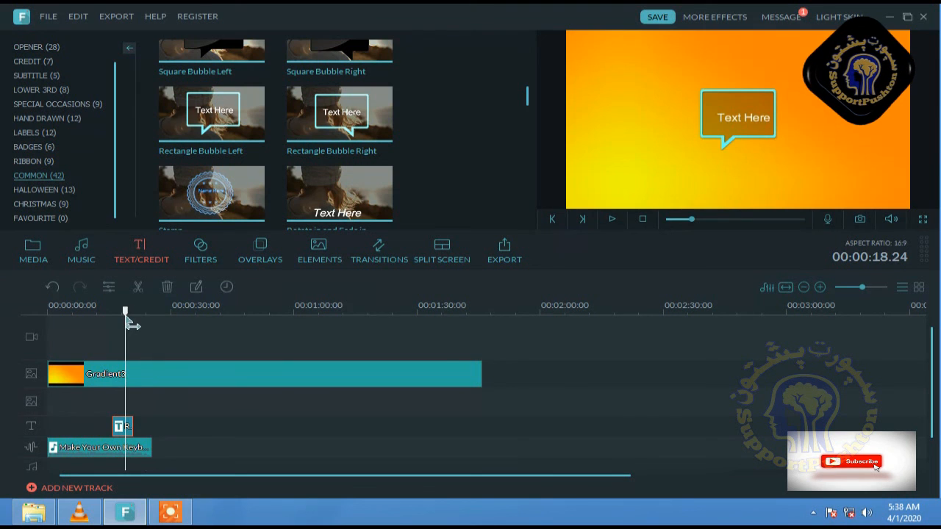